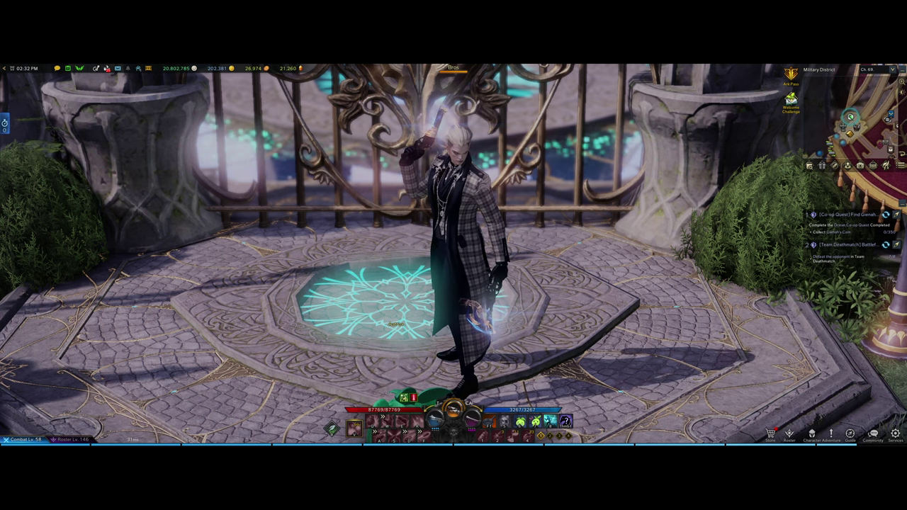
- Open the character profile and examine the active engravings and the engravings on gear
scroll(517, 385, "down", 5)
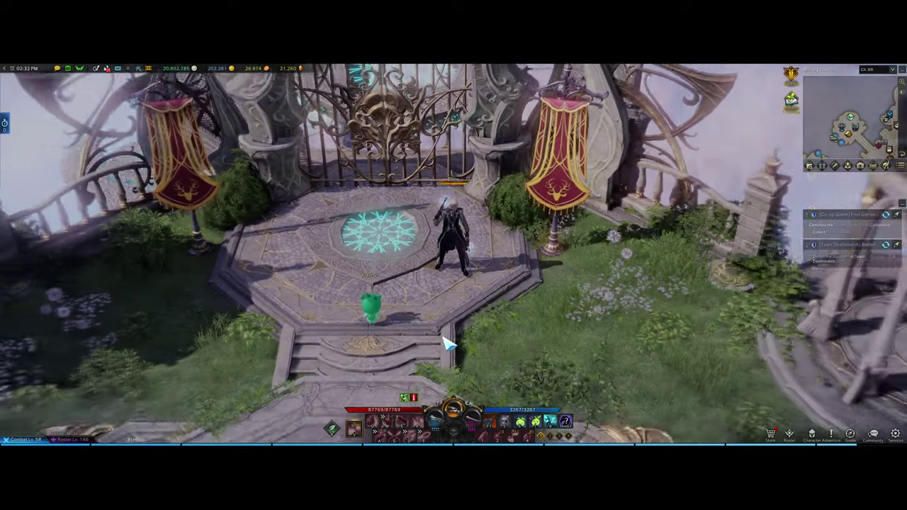
scroll(447, 343, "down", 3)
key("p")
left_click(305, 148)
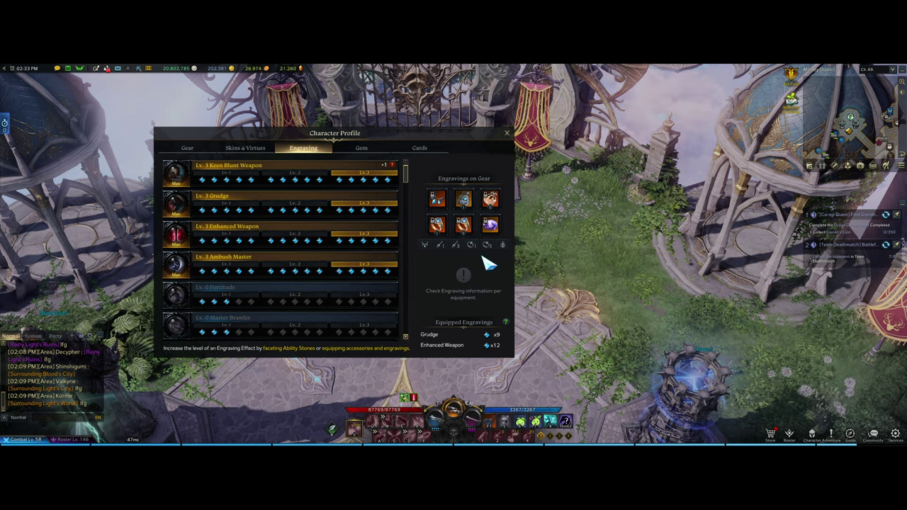
mouse_move(495, 227)
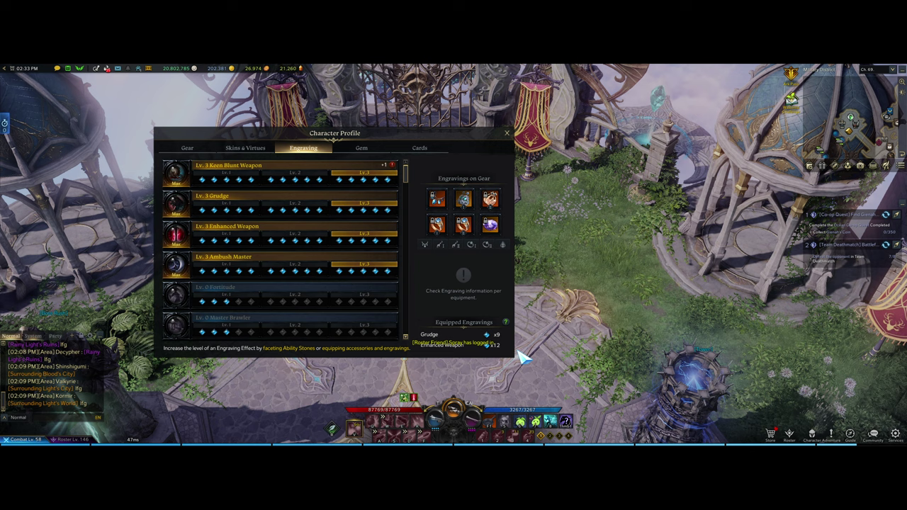
- Inspect the Enhanced Weapon engraving equipped among the character's gear, and close the profile
left_click(187, 147)
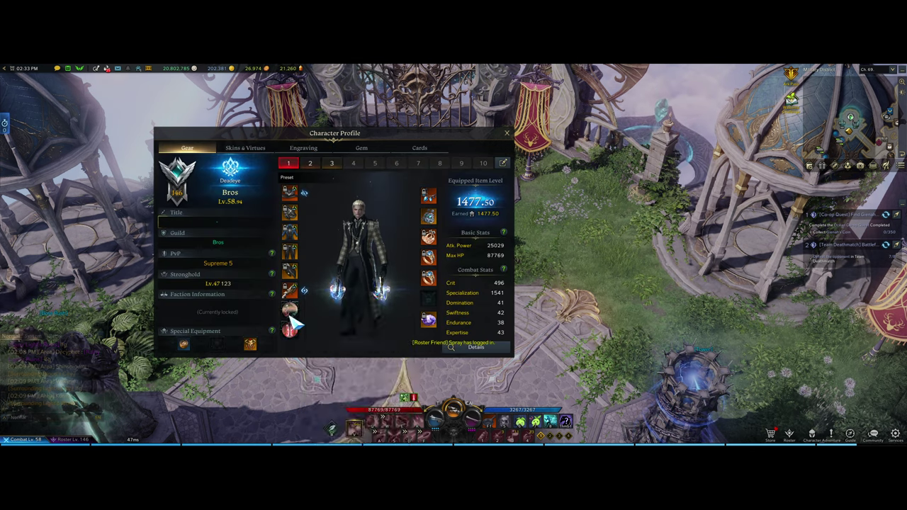
mouse_move(296, 327)
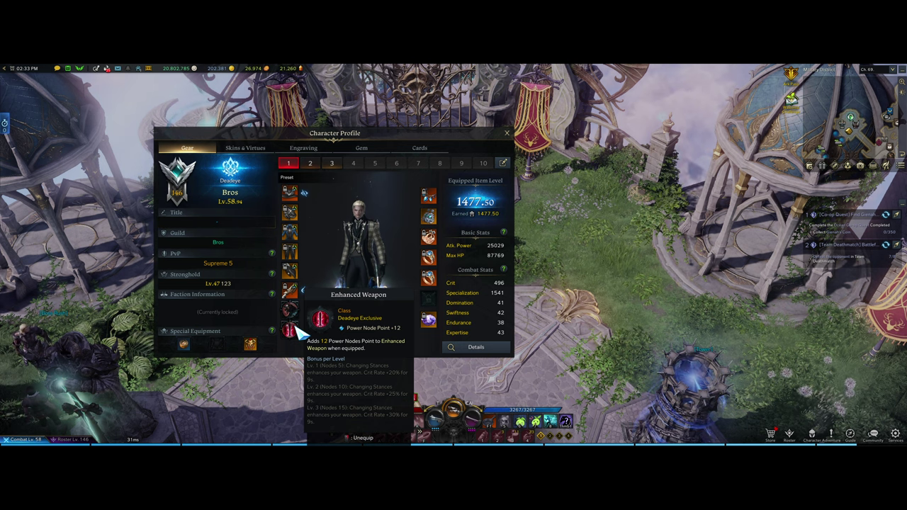
key("Escape")
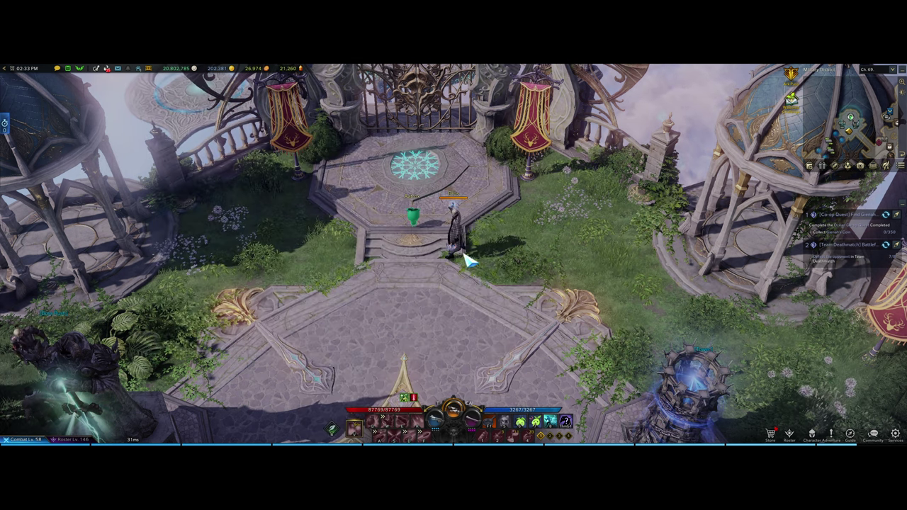
- Switch to the loa-todo engraving calculator in the browser and reset First Intention on Ring 2 and Ring 1 to +0
key("alt+Tab")
key("alt+Tab")
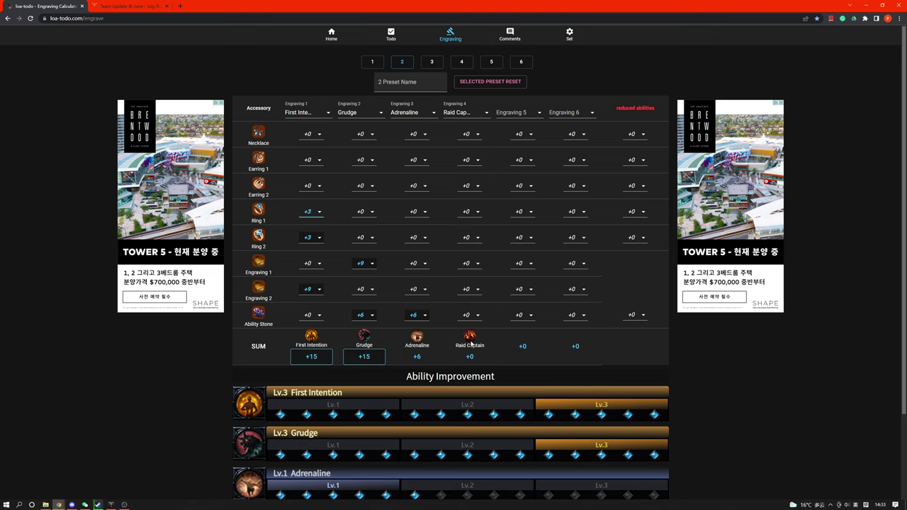
left_click(312, 238)
left_click(312, 200)
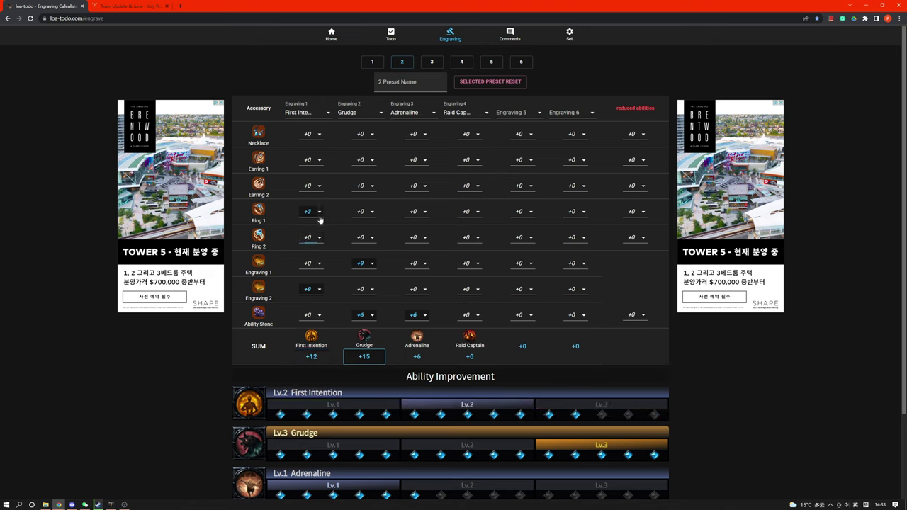
left_click(317, 213)
left_click(312, 175)
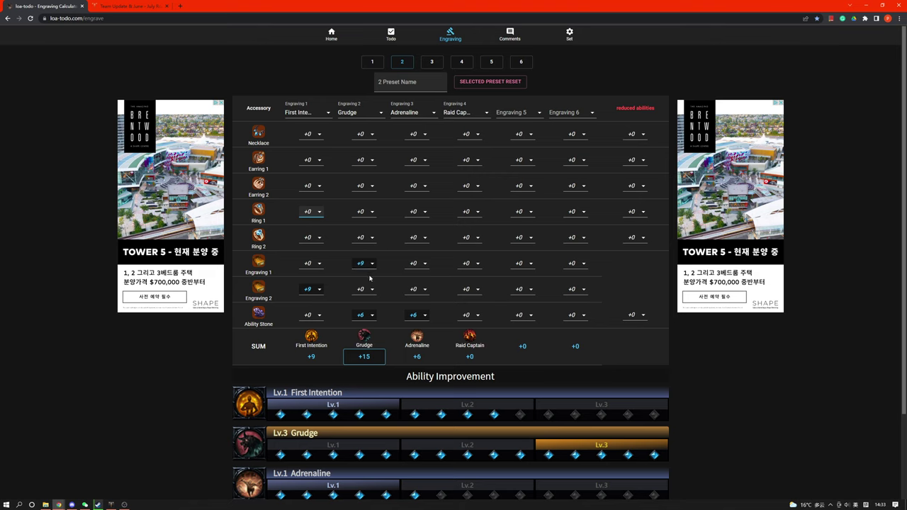
- Reset Grudge in the Engraving 1 row and First Intention in the Engraving 2 row to +0
left_click(364, 263)
left_click(364, 226)
left_click(312, 289)
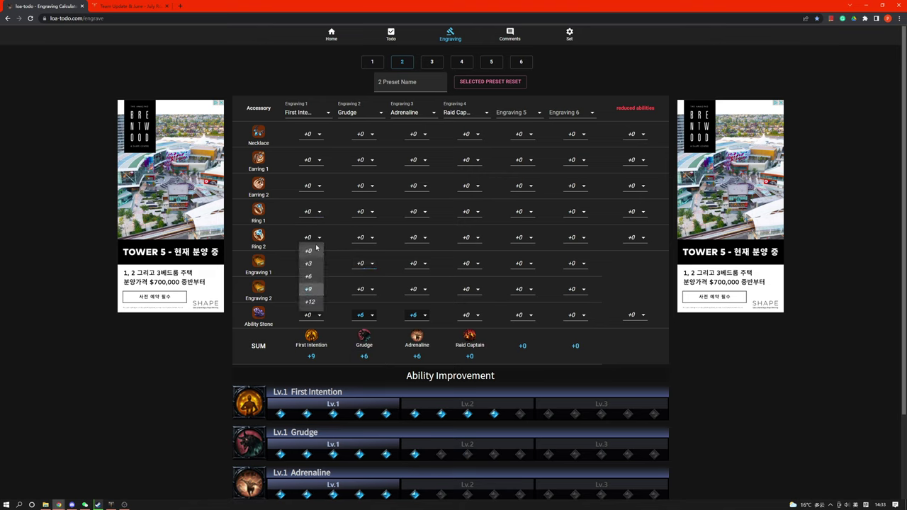
left_click(315, 250)
- Reset the ability stone's Grudge and Adrenaline points to +0
left_click(364, 314)
left_click(365, 238)
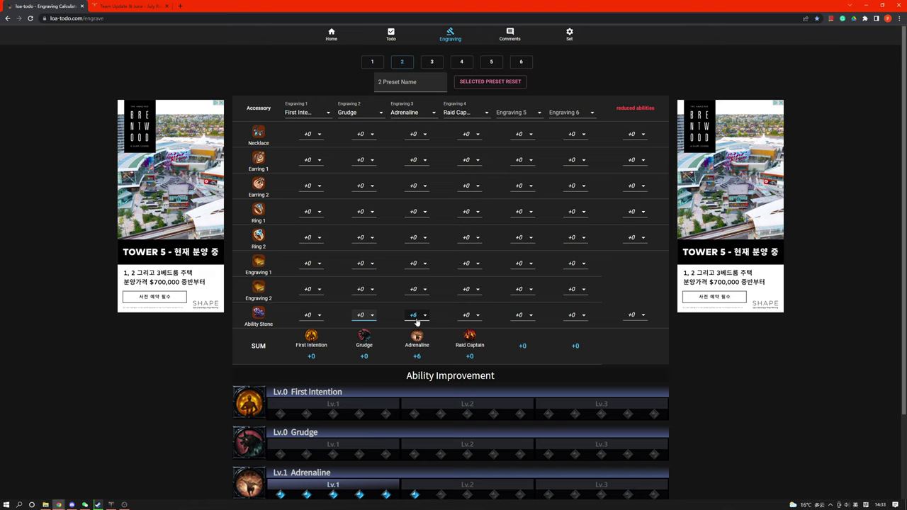
left_click(414, 315)
left_click(416, 240)
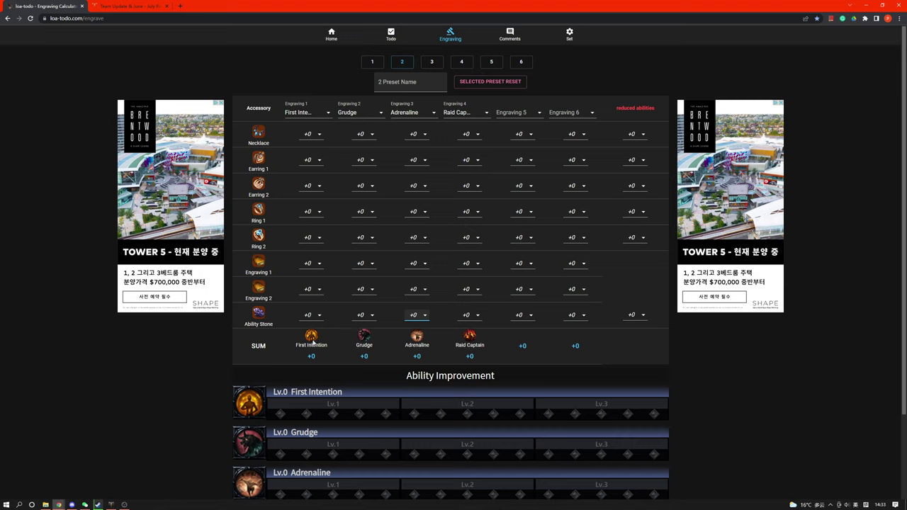
- Set the ability stone to +6 Grudge and +6 Adrenaline
left_click(363, 315)
left_click(362, 391)
left_click(415, 315)
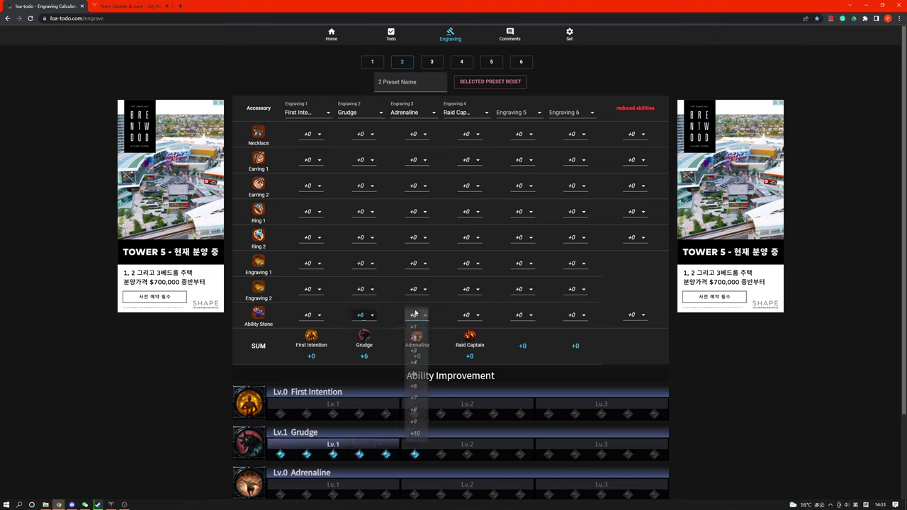
left_click(415, 391)
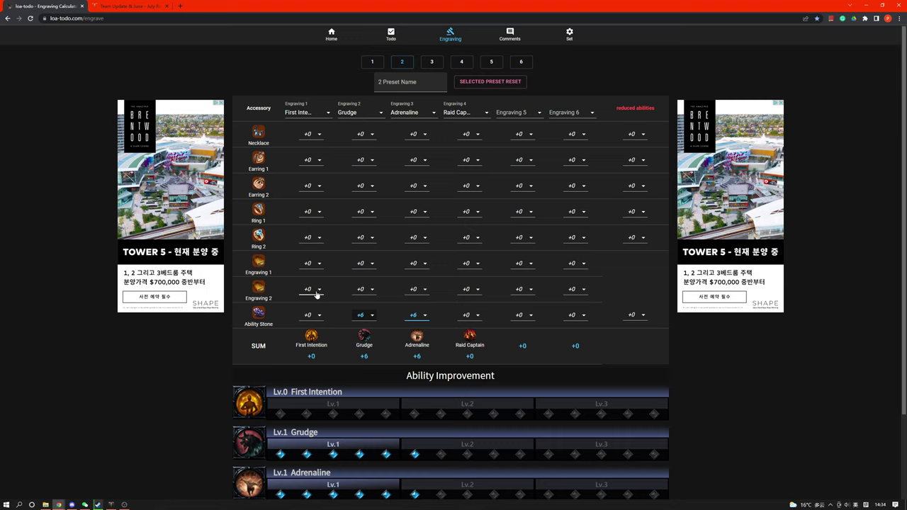
- Set First Intention to +9 in the Engraving 2 row and Grudge to +9 in the Engraving 1 row, and review the ability levels
left_click(313, 290)
left_click(300, 331)
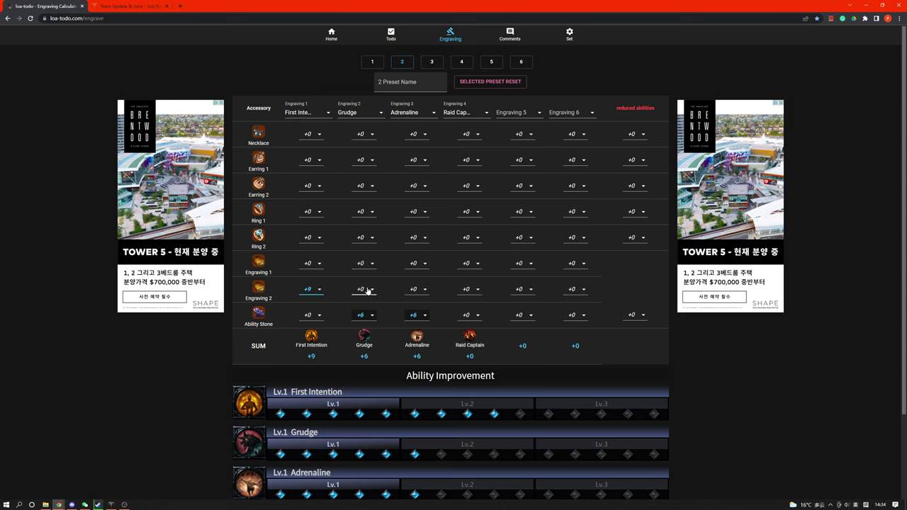
left_click(364, 264)
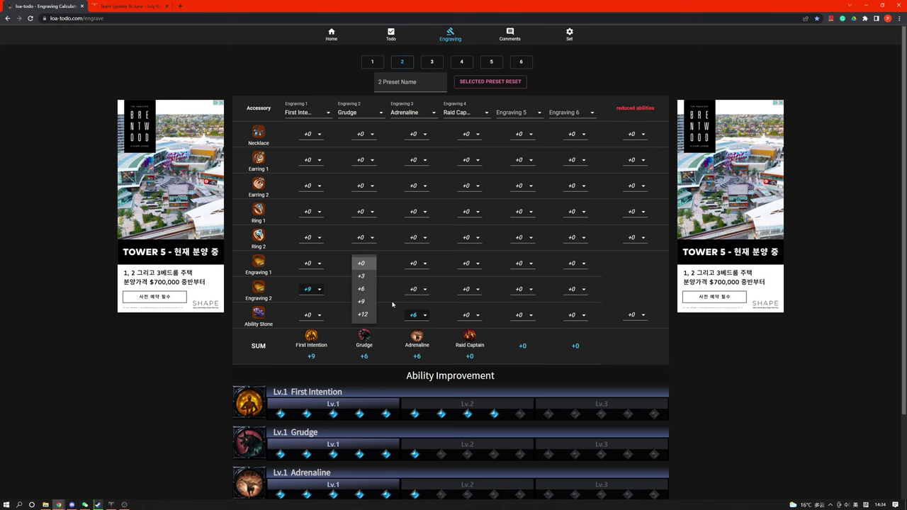
left_click(372, 303)
scroll(409, 332, "down", 1)
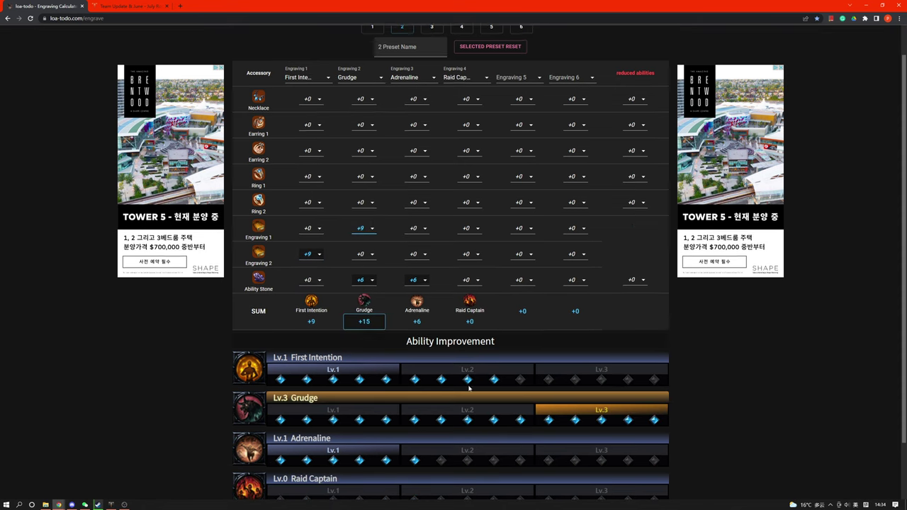
scroll(365, 273, "up", 1)
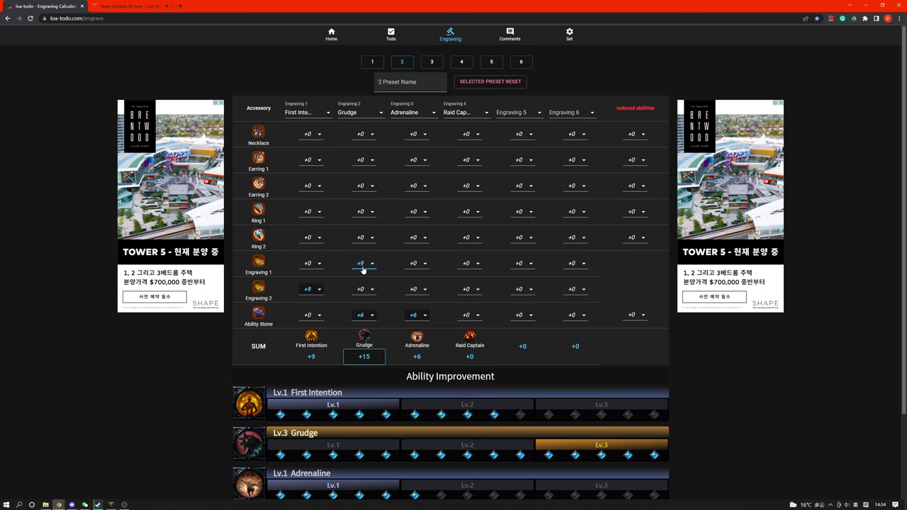
scroll(372, 307, "down", 1)
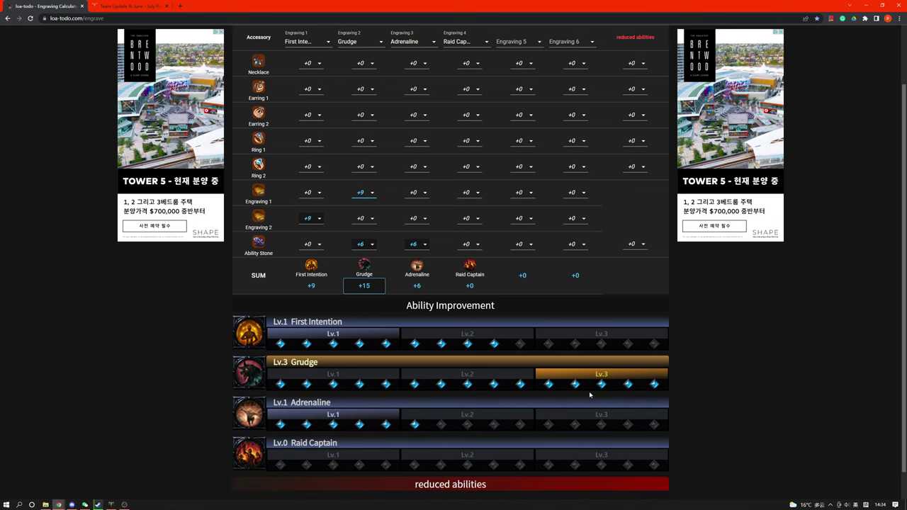
scroll(267, 412, "up", 1)
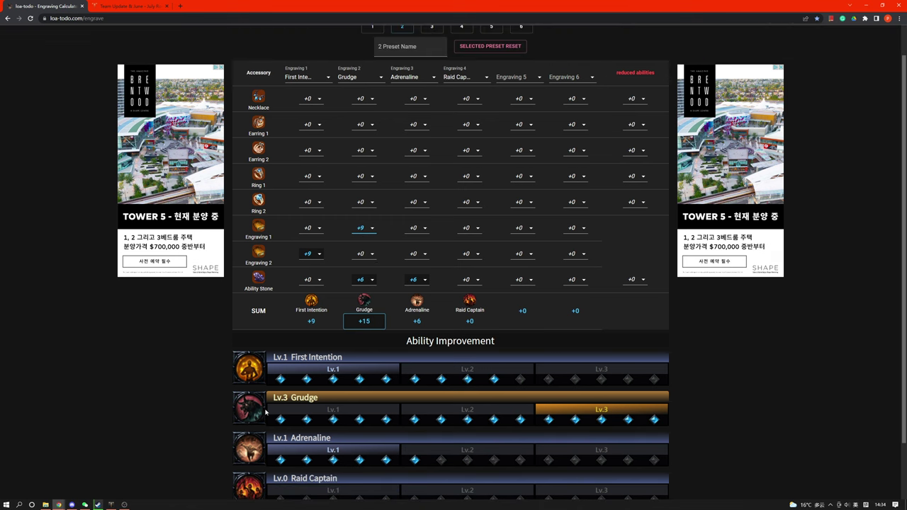
scroll(274, 415, "up", 1)
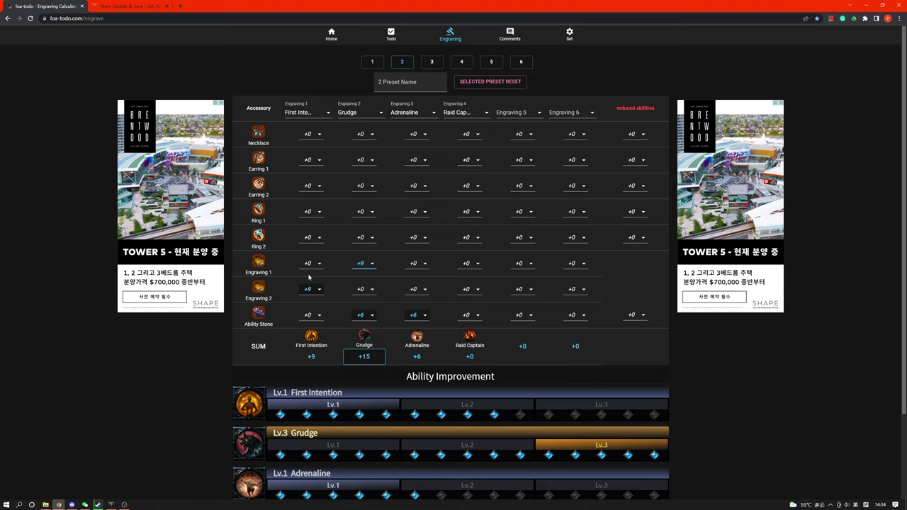
- Set First Intention to +3 on both Ring 2 and Ring 1
left_click(306, 244)
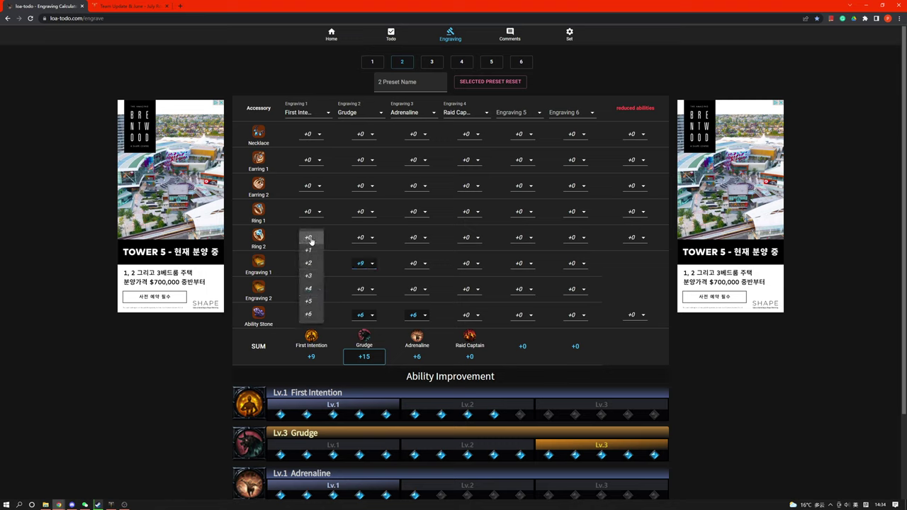
left_click(317, 276)
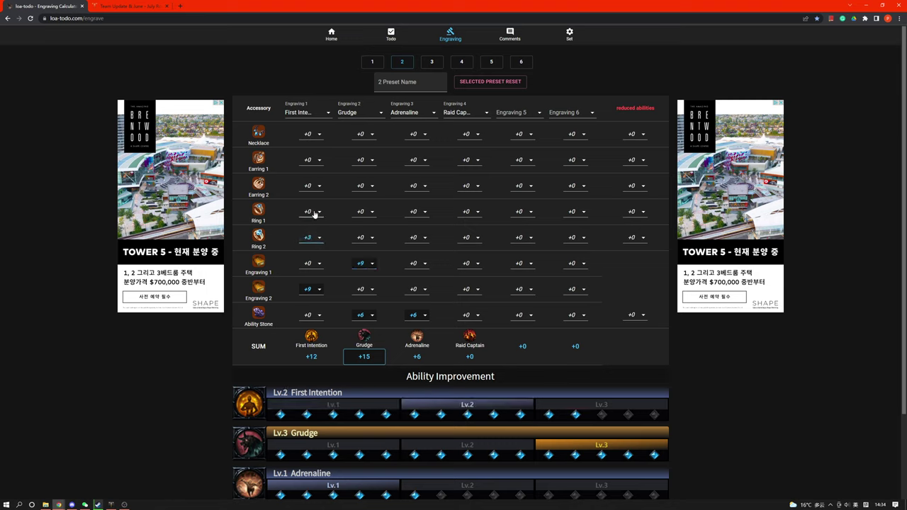
left_click(312, 211)
left_click(310, 250)
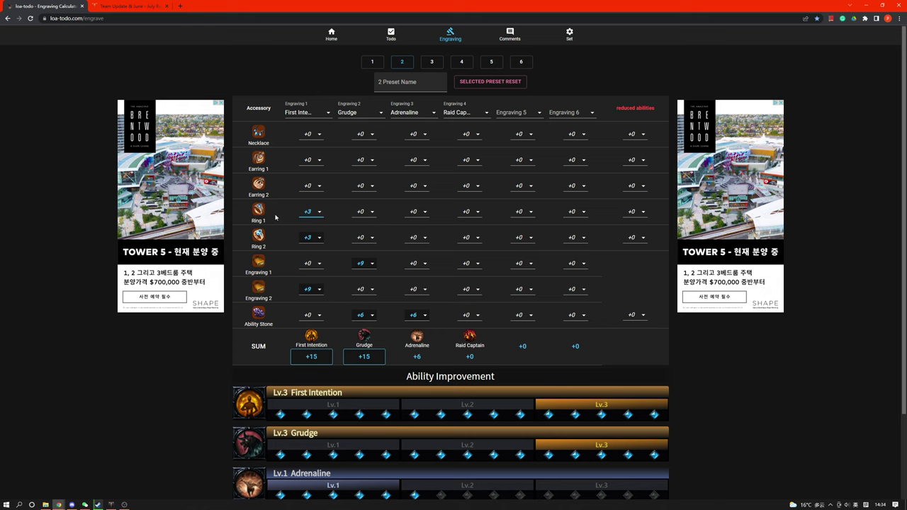
scroll(276, 215, "down", 1)
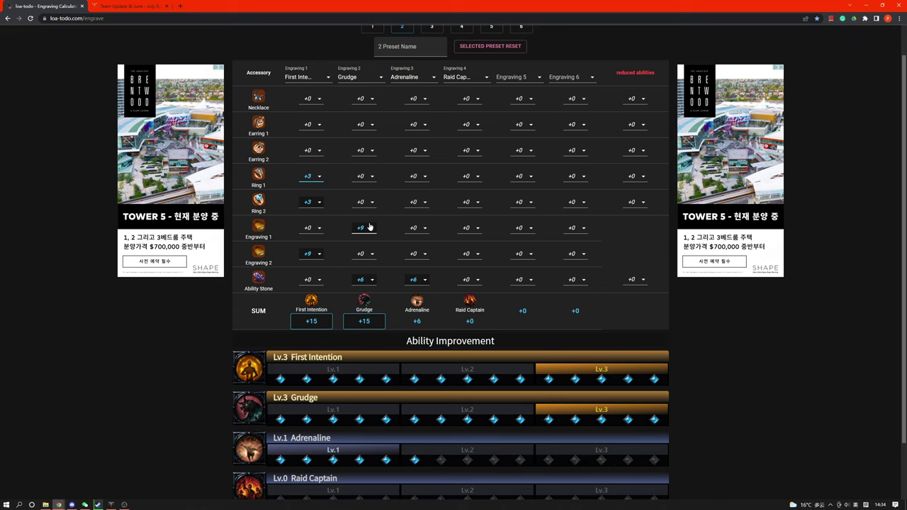
scroll(369, 226, "up", 1)
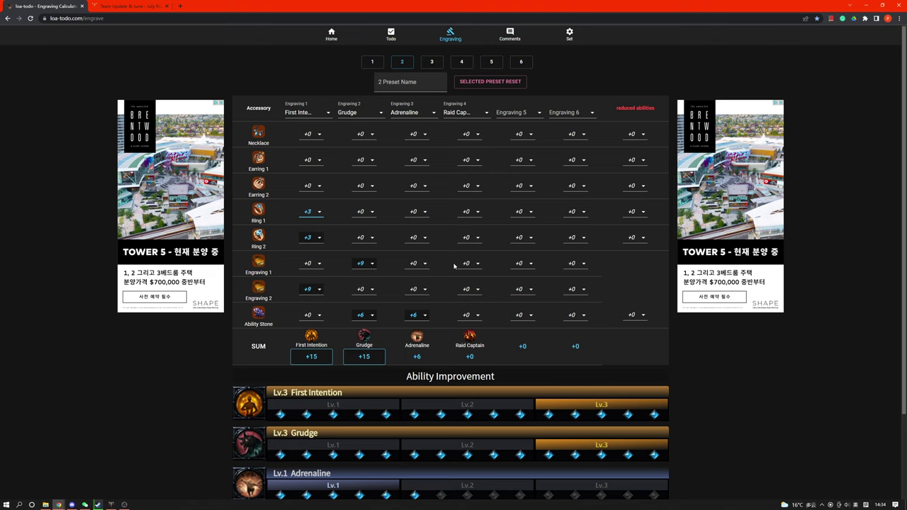
- Set Adrenaline to +3 on Ring 2 and Raid Captain to +3 on Ring 1, and check the reduced abilities section
left_click(416, 238)
left_click(422, 277)
left_click(471, 211)
left_click(473, 252)
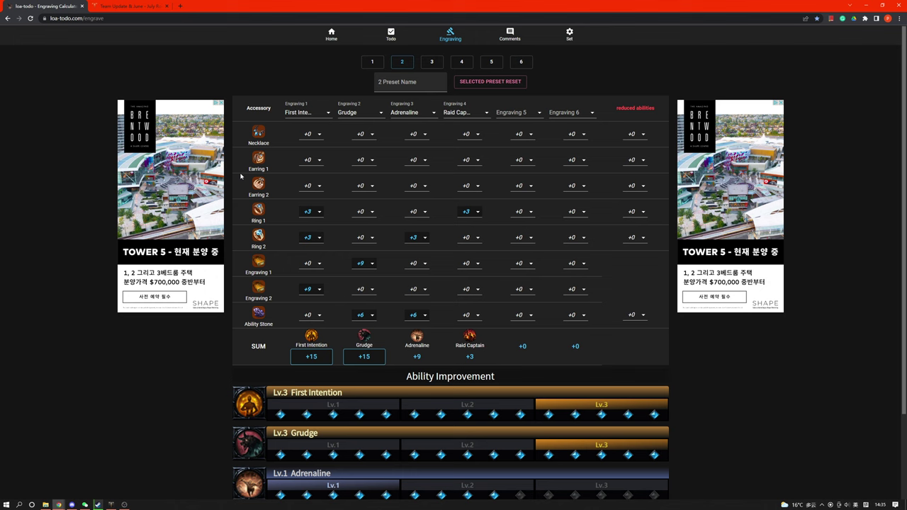
scroll(520, 352, "down", 2)
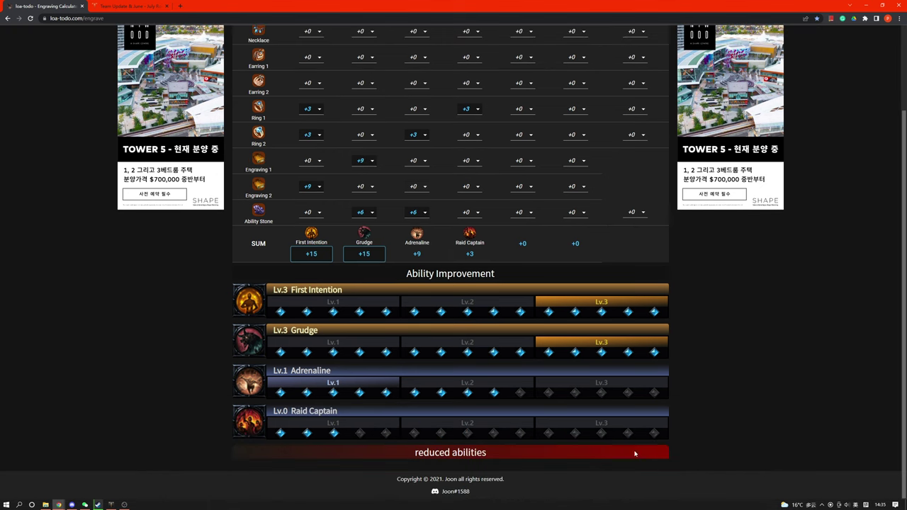
scroll(635, 453, "up", 2)
scroll(644, 447, "down", 2)
scroll(593, 358, "up", 2)
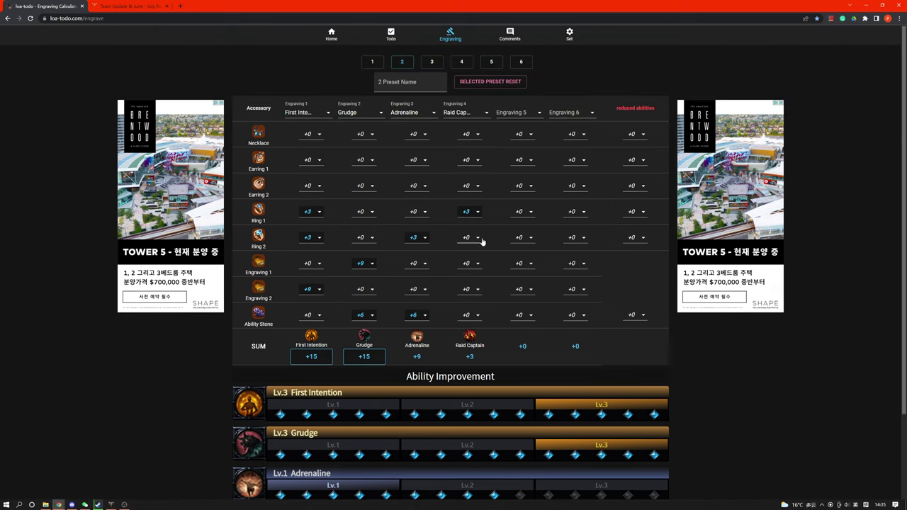
- Set Adrenaline to +3 on both Earring 2 and Earring 1
left_click(416, 187)
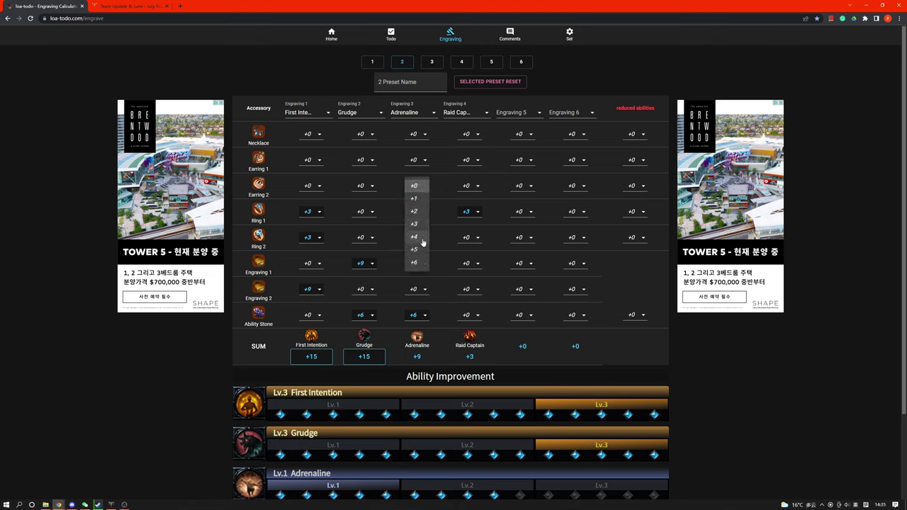
left_click(418, 224)
left_click(416, 161)
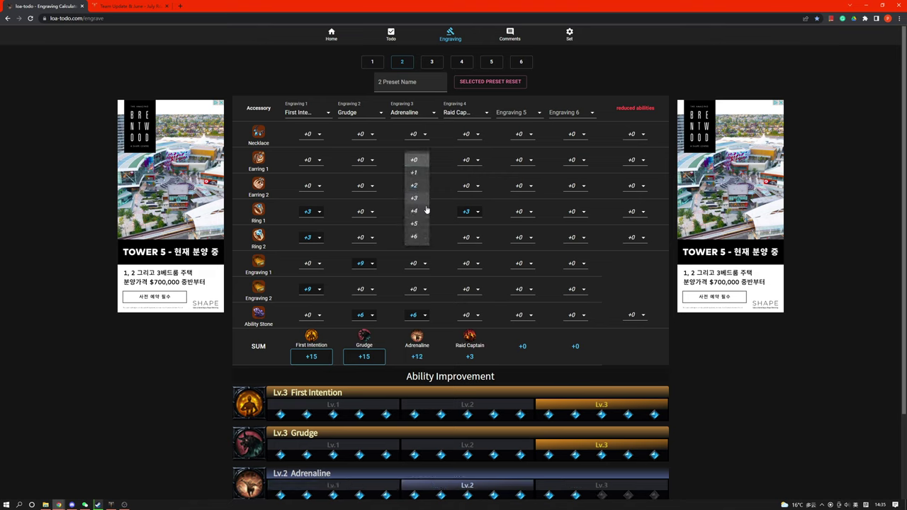
left_click(416, 200)
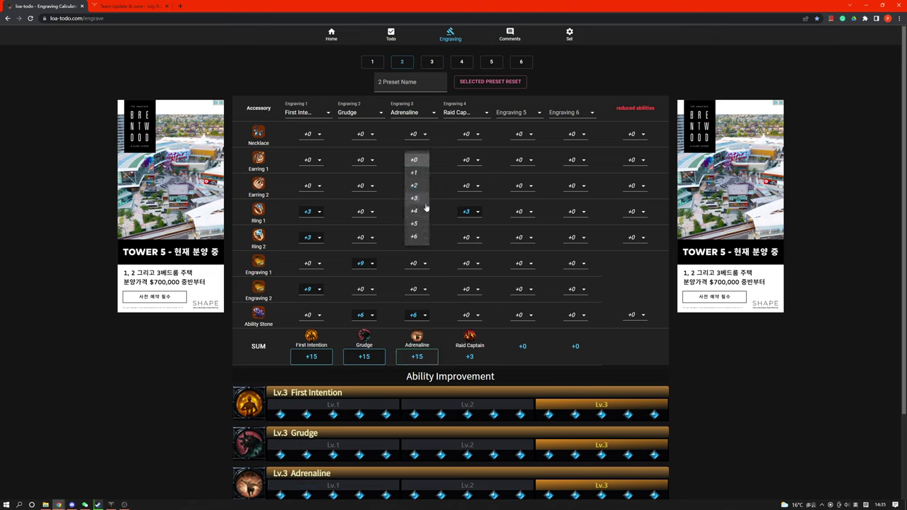
- Set Raid Captain to +4 on both Earring 2 and Earring 1
left_click(466, 187)
left_click(465, 238)
left_click(467, 162)
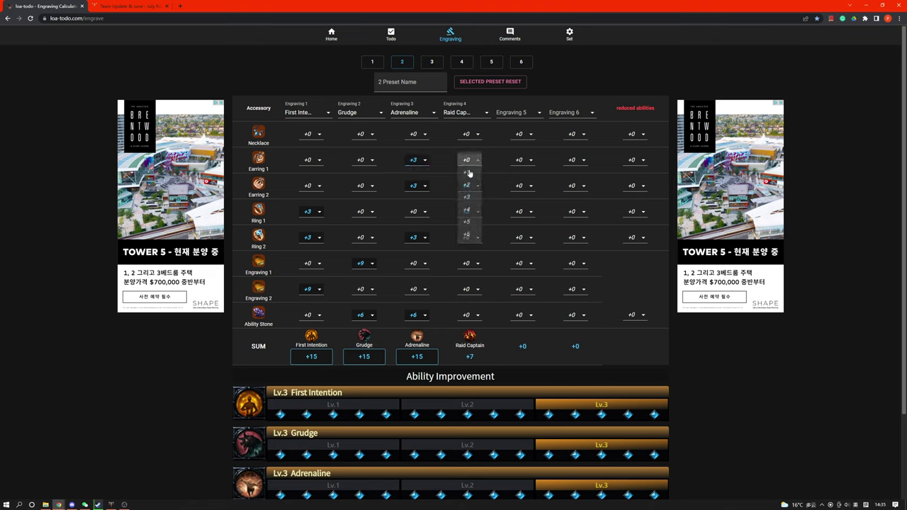
left_click(467, 210)
- Try Raid Captain at +5 on the Necklace, and settle on +4
left_click(469, 134)
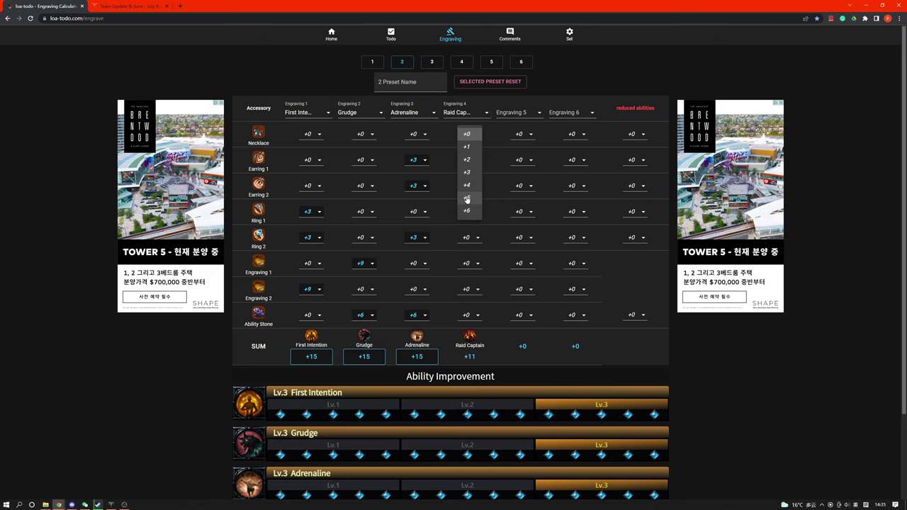
left_click(467, 199)
left_click(468, 134)
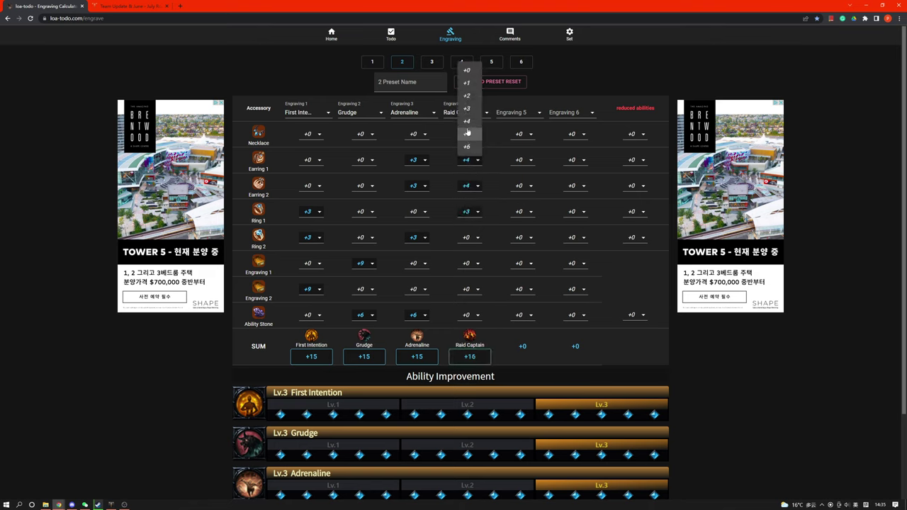
left_click(468, 133)
left_click(469, 134)
left_click(467, 121)
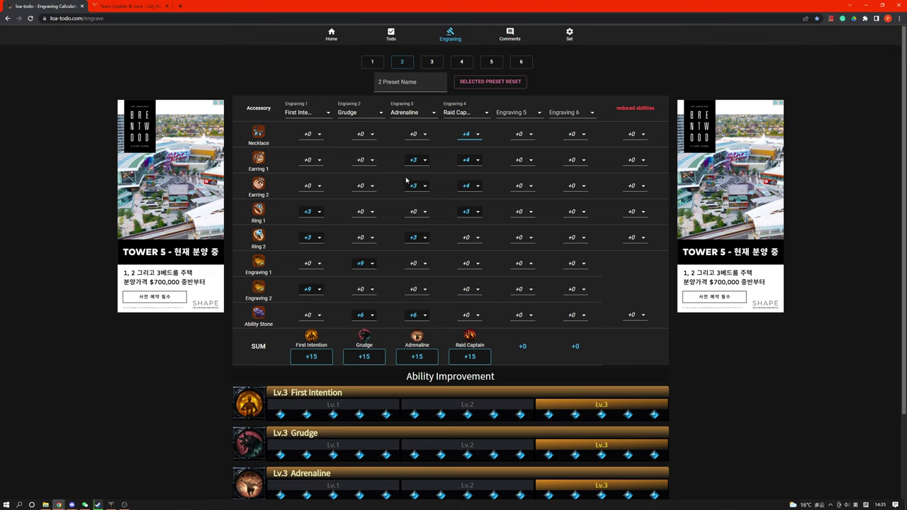
- Try Raid Captain at +3 and at +5 on Earring 2, returning it to +4
left_click(469, 186)
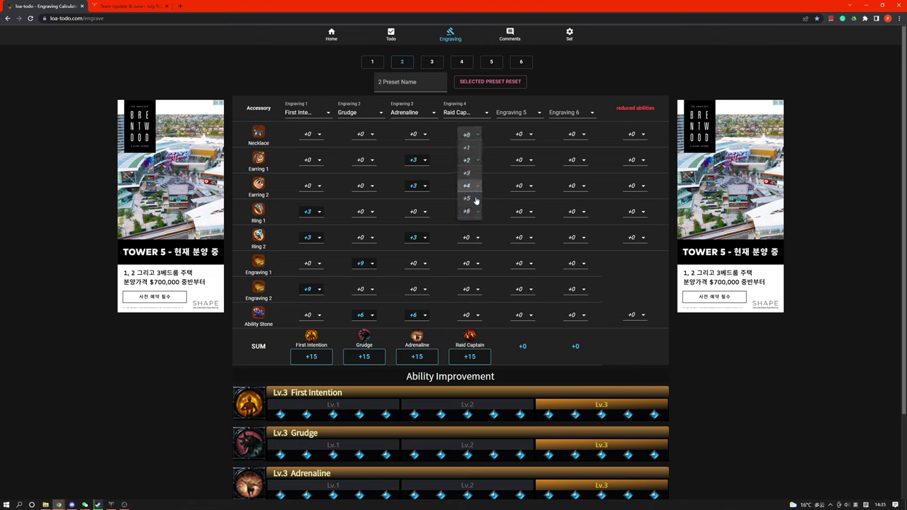
left_click(470, 174)
left_click(476, 187)
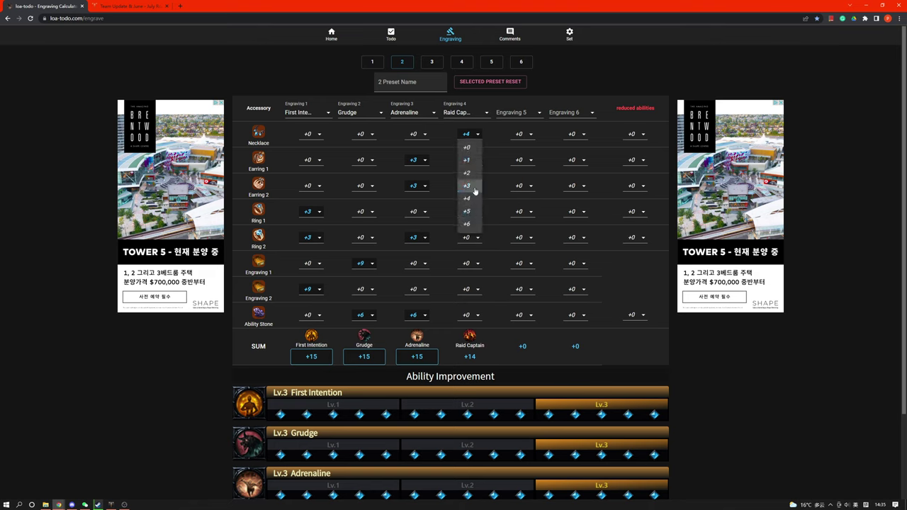
left_click(480, 182)
left_click(475, 195)
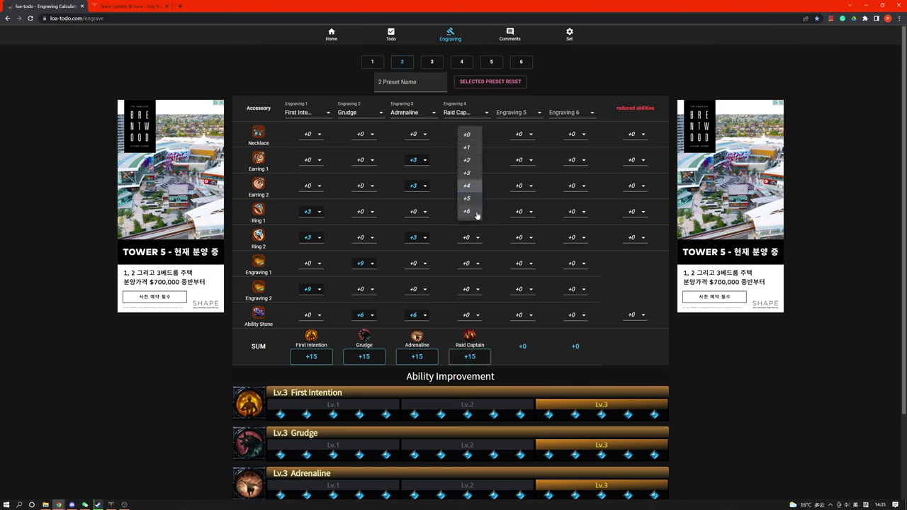
left_click(479, 201)
left_click(470, 193)
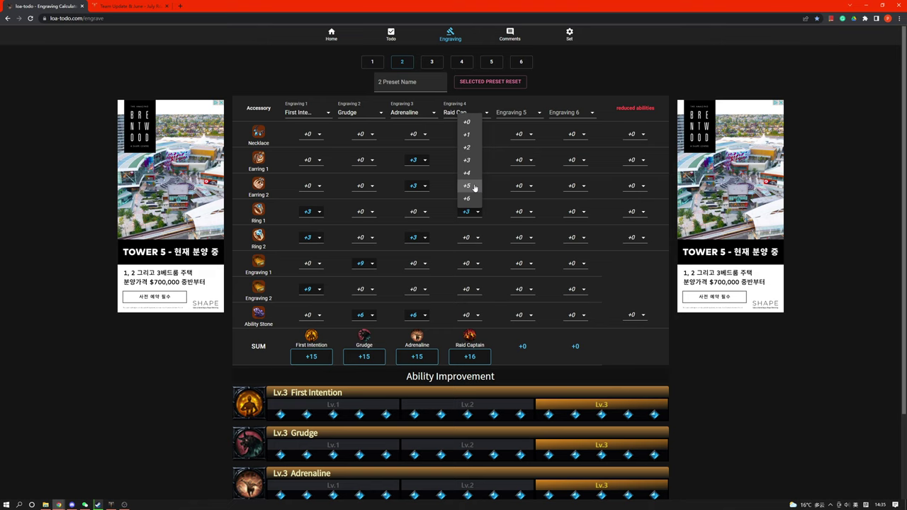
left_click(473, 174)
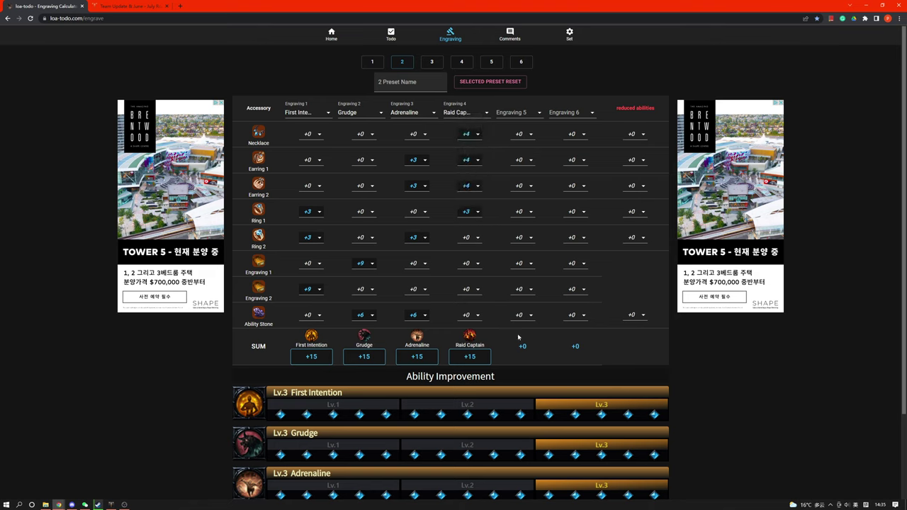
- Set Raid Captain to +3 on Earring 2, Earring 1 and the Necklace
left_click(468, 187)
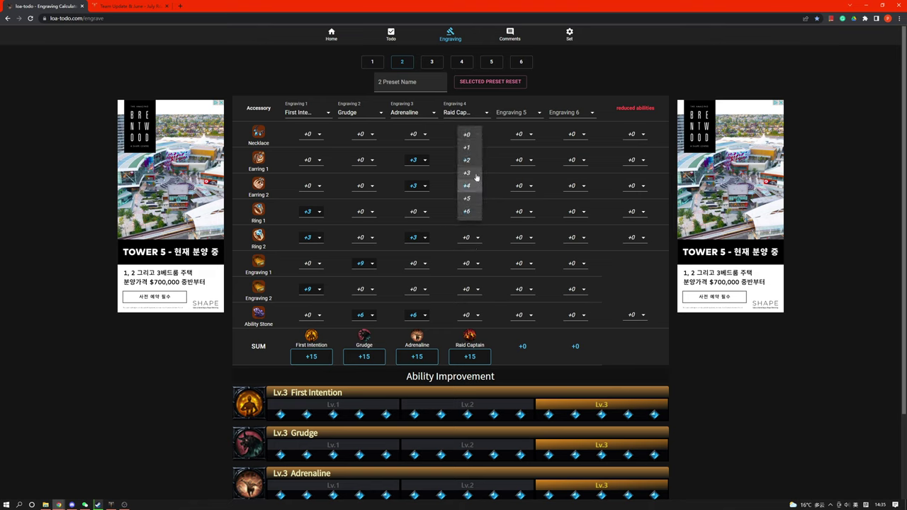
left_click(466, 173)
left_click(468, 160)
left_click(468, 147)
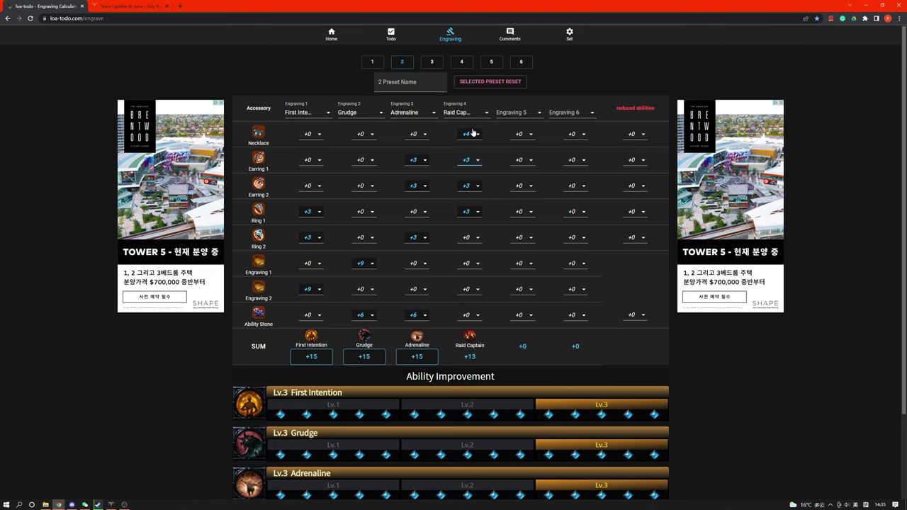
left_click(468, 134)
left_click(467, 121)
- Try Adrenaline at +3 on the Necklace, and reset it to +0
left_click(415, 135)
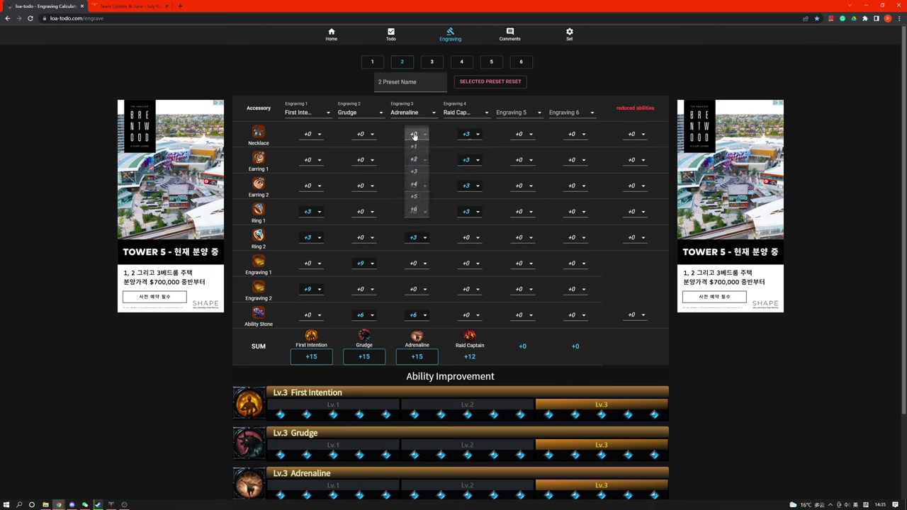
left_click(418, 172)
left_click(423, 133)
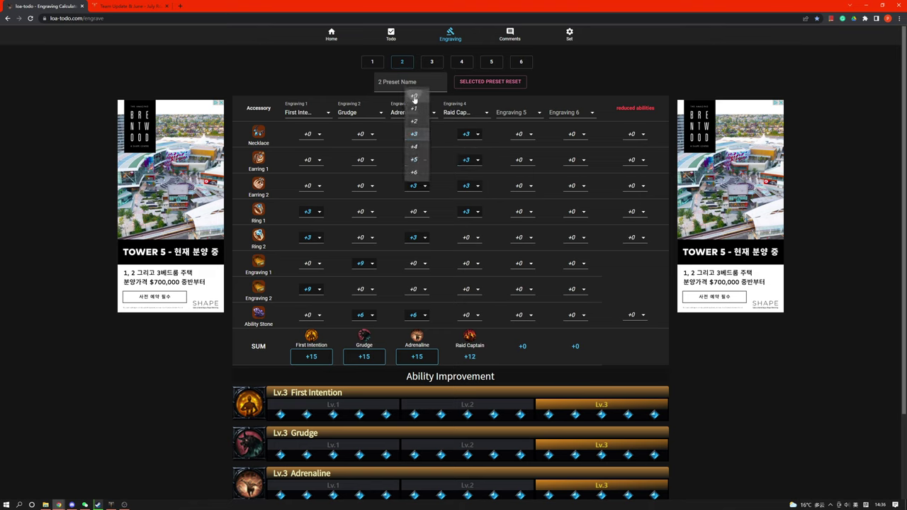
left_click(414, 95)
- Replace Ring 2's Adrenaline with Raid Captain +3, and set Adrenaline to +3 on the Necklace
left_click(416, 237)
left_click(414, 198)
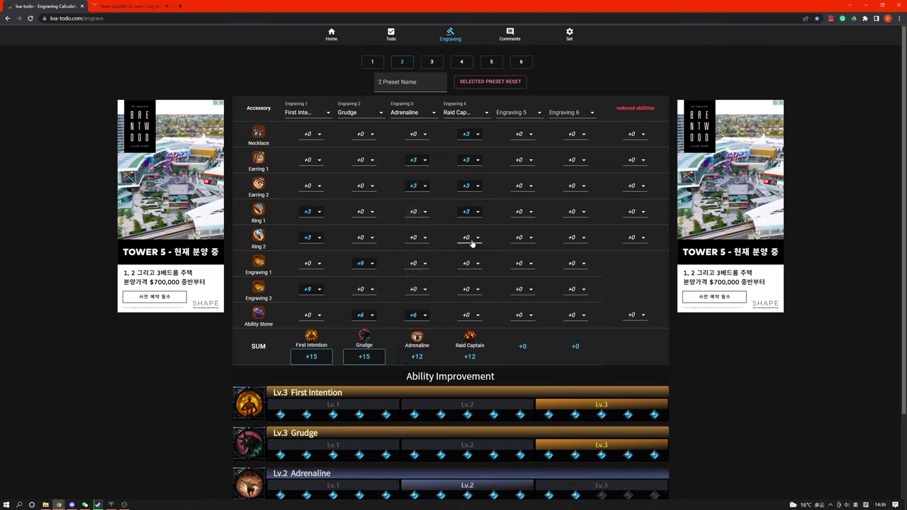
left_click(467, 237)
left_click(468, 288)
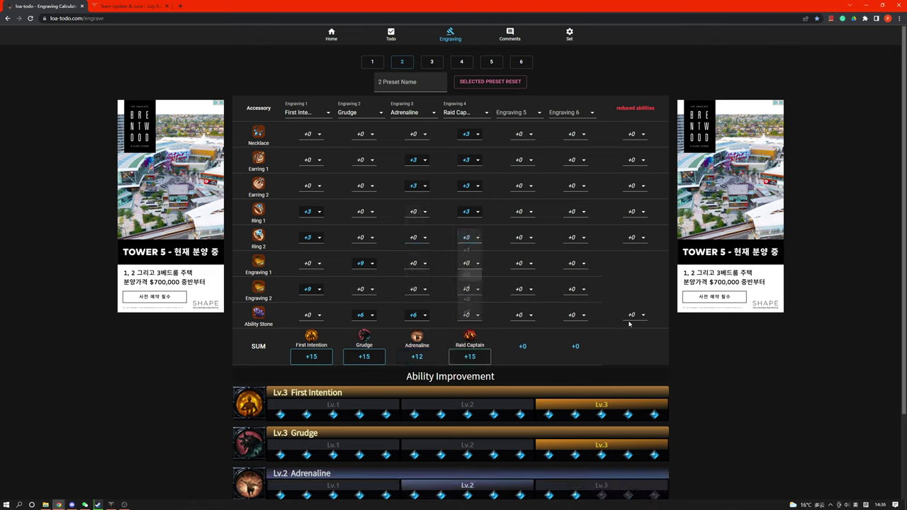
left_click(416, 134)
left_click(418, 172)
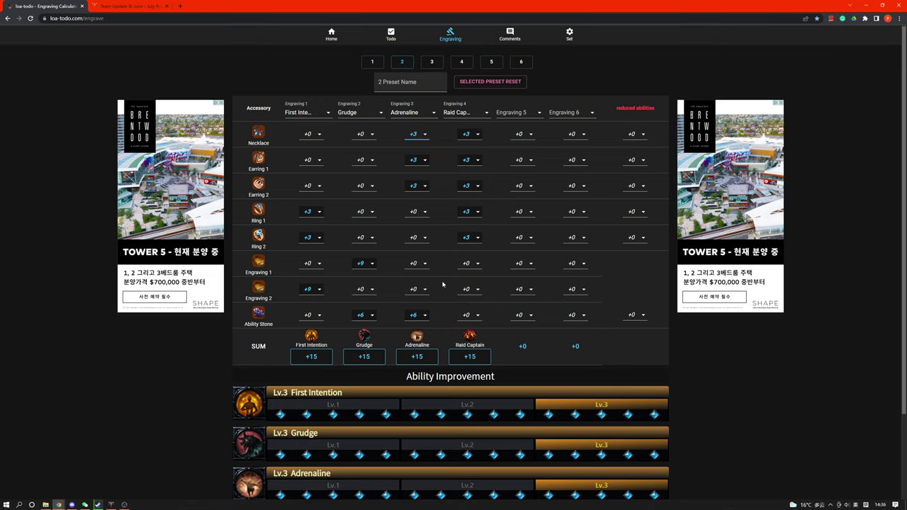
- Set Raid Captain to +0 and Adrenaline to +3 on Ring 2
left_click(469, 238)
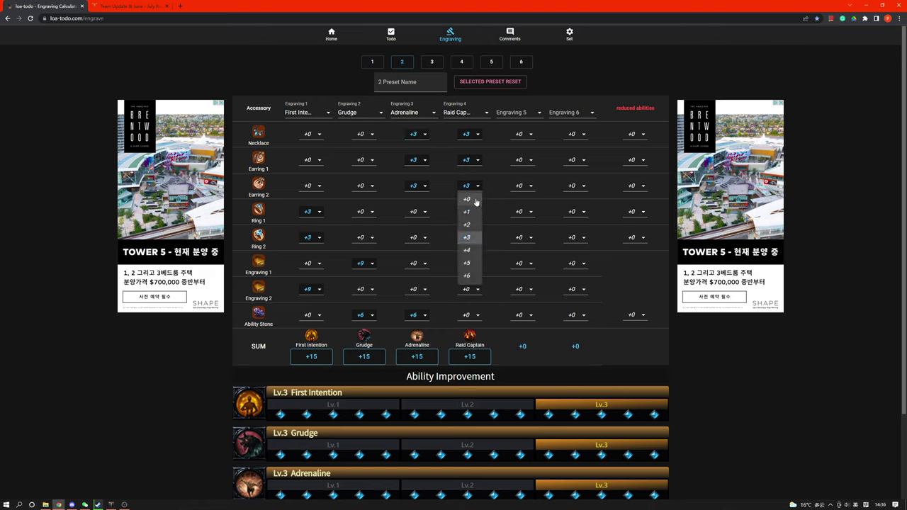
left_click(466, 238)
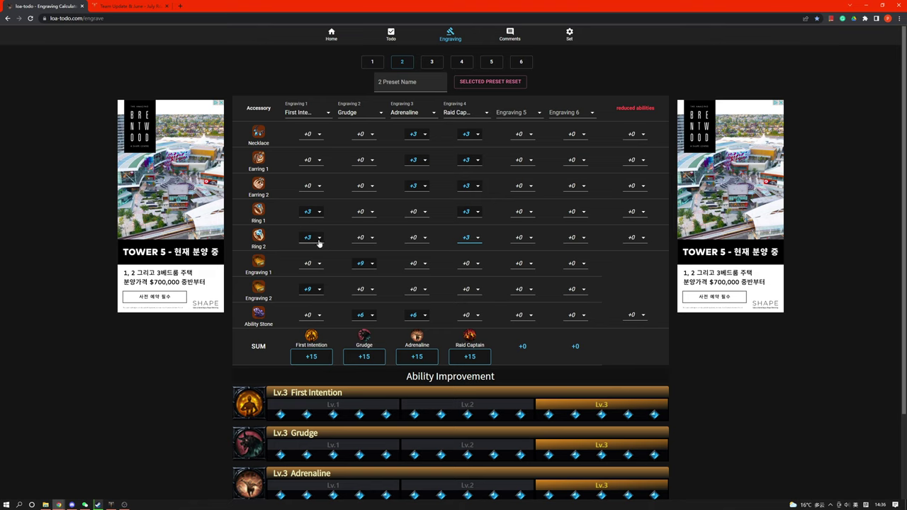
left_click(472, 186)
left_click(470, 200)
left_click(417, 238)
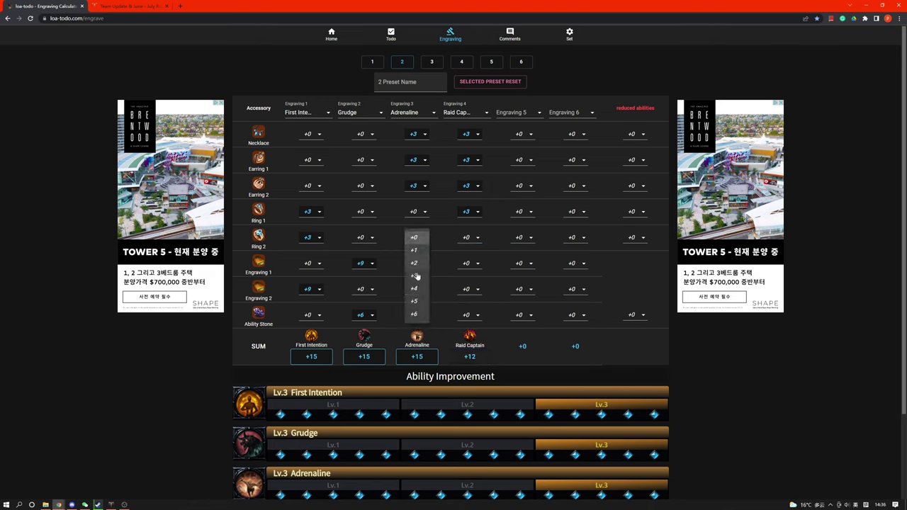
left_click(415, 275)
- Raise Raid Captain to +4 on Earring 2 and Earring 1
left_click(474, 190)
left_click(473, 199)
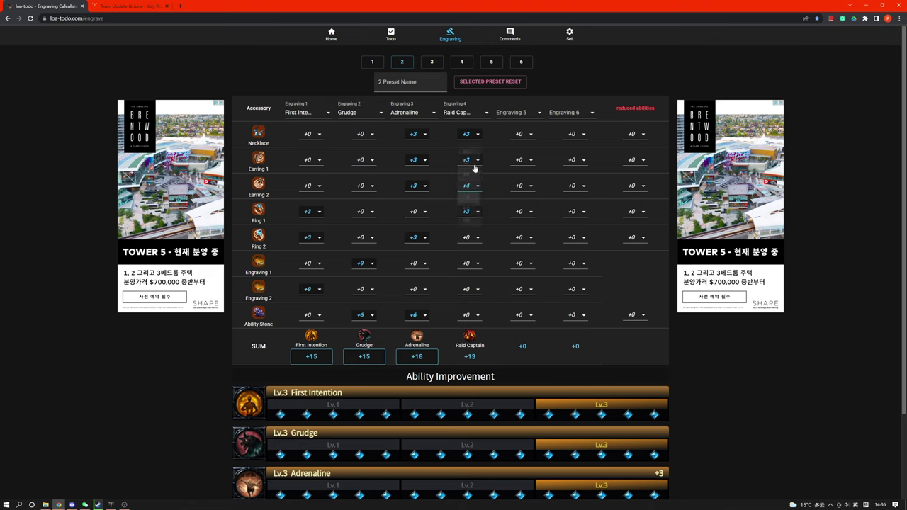
left_click(469, 159)
left_click(468, 172)
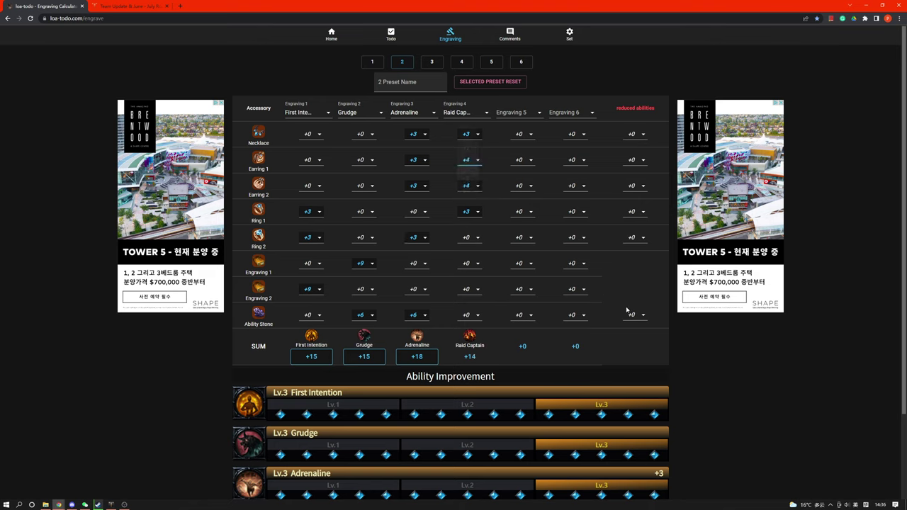
- Set Adrenaline to +0 and Raid Captain to +5 on the Necklace
left_click(417, 134)
left_click(414, 95)
left_click(469, 134)
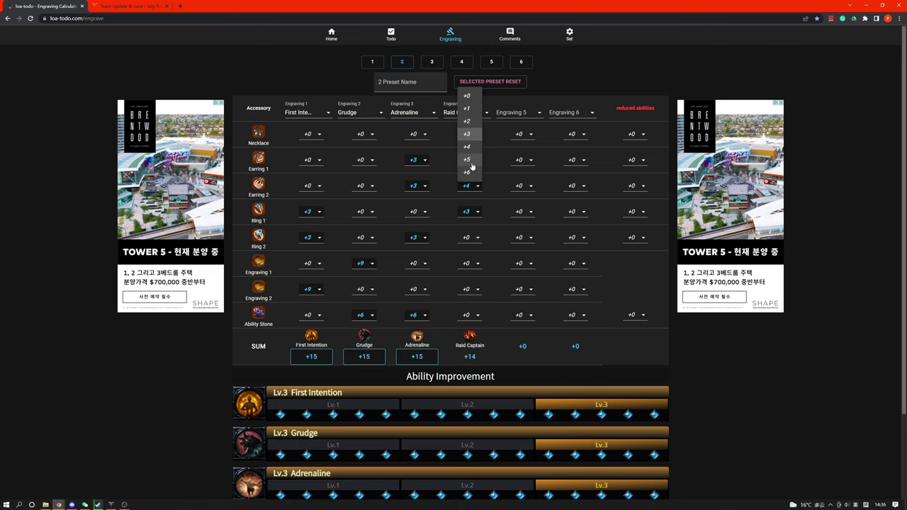
left_click(467, 159)
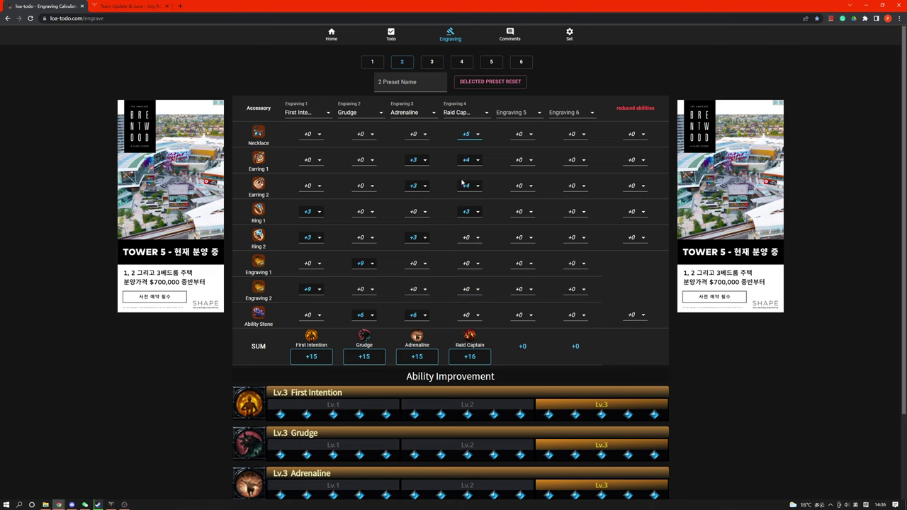
- Try +3 for Engraving 5 on the Necklace and reset it to +0, keeping Raid Captain at +5
left_click(467, 136)
left_click(466, 135)
left_click(415, 135)
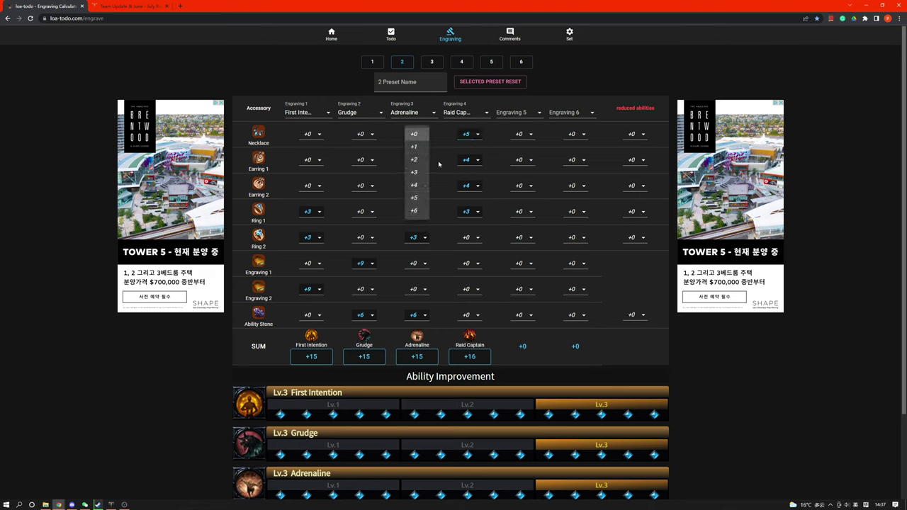
left_click(519, 133)
left_click(522, 134)
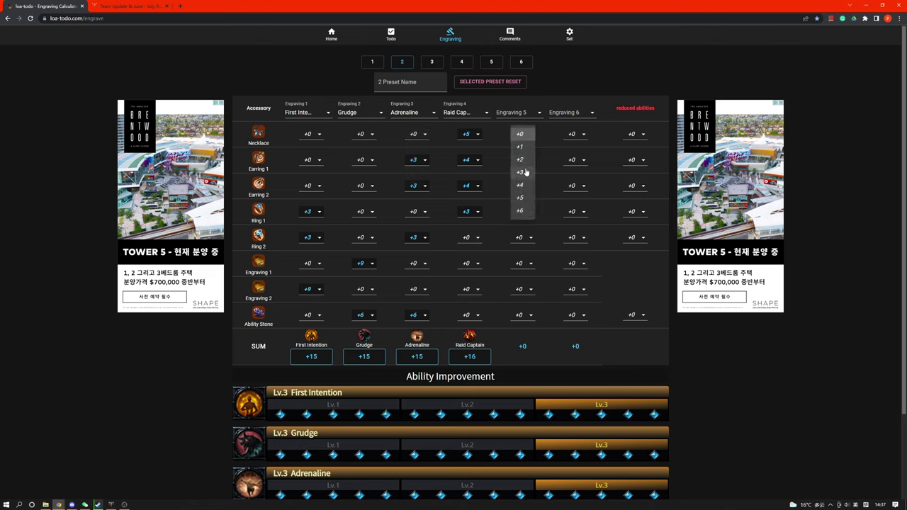
left_click(522, 172)
left_click(524, 133)
left_click(522, 96)
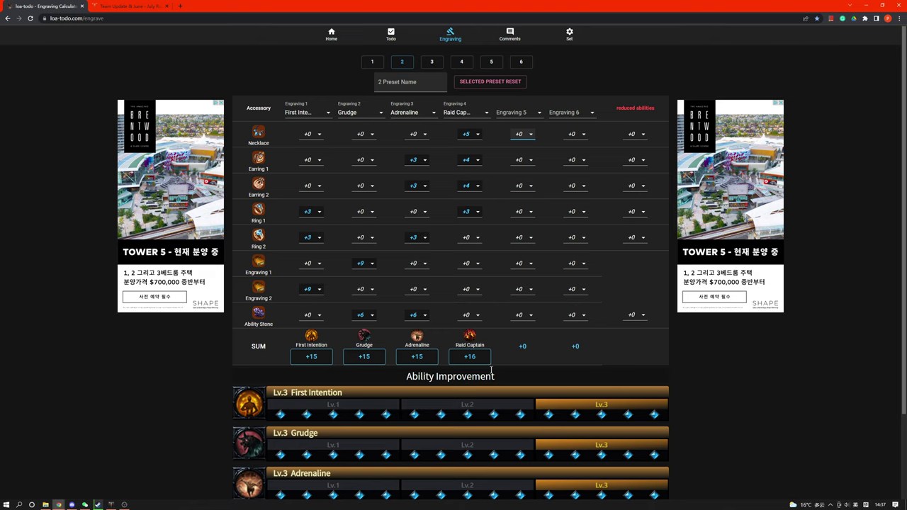
- Review the Ability Improvement levels of the four engravings below the accessory table
scroll(422, 325, "down", 1)
scroll(440, 333, "up", 1)
scroll(458, 239, "down", 1)
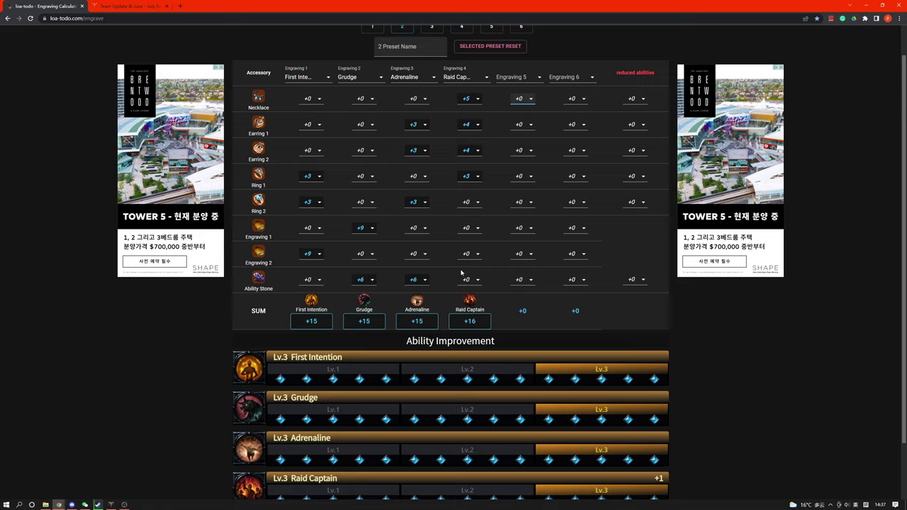
scroll(460, 272, "up", 1)
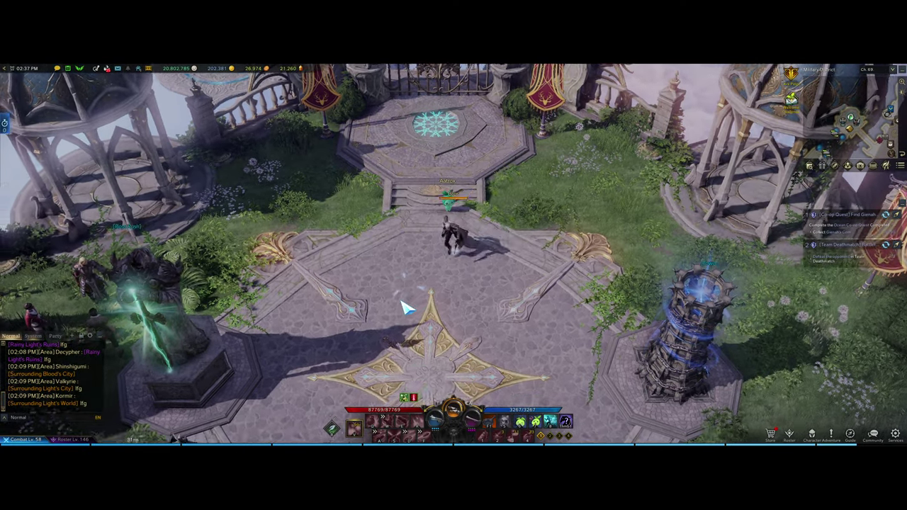
- Switch to Lost Ark and examine the character profile's engravings and the equipped Grudge engraving's details
key("p")
left_click(303, 147)
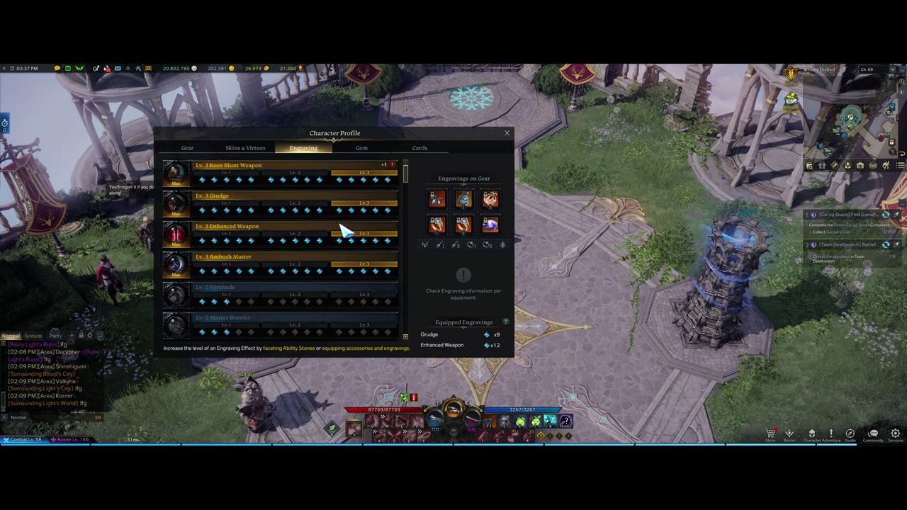
left_click(187, 150)
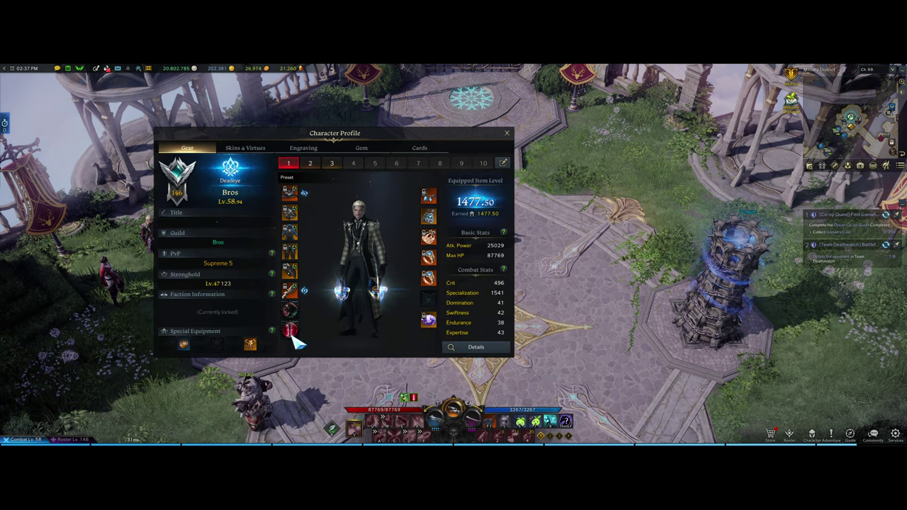
mouse_move(290, 333)
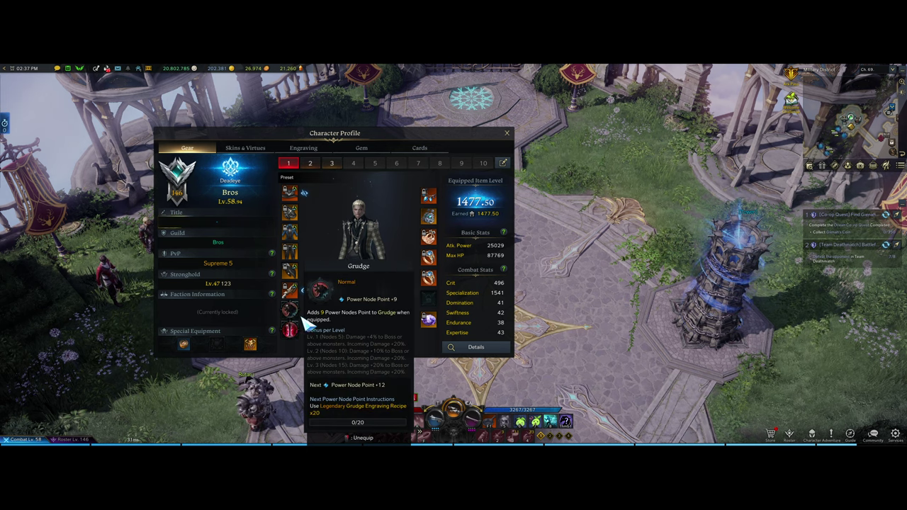
key("Escape")
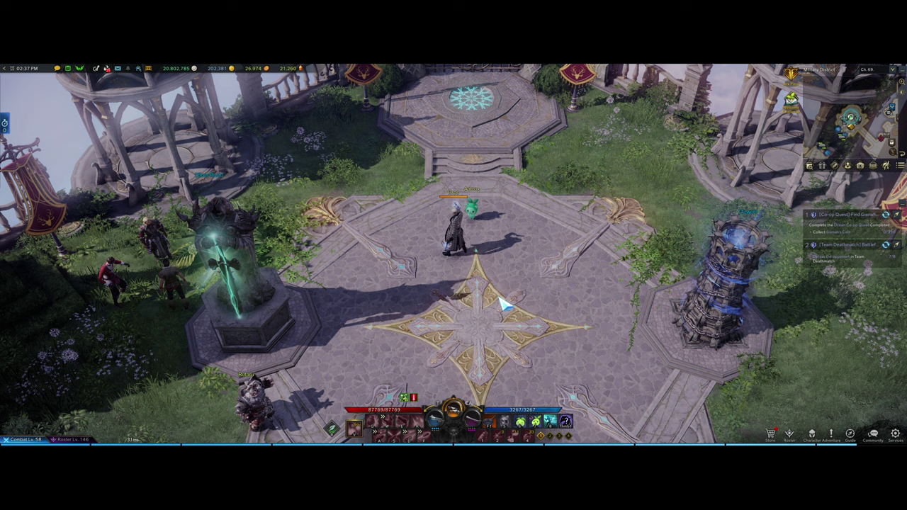
right_click(477, 306)
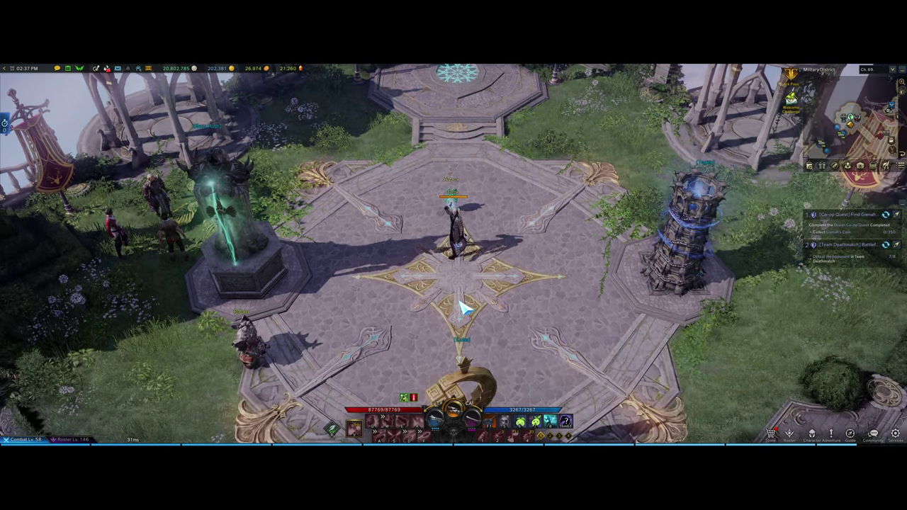
- Switch to the browser and read the Thronespire section of the Team Update & June - July Roadmap article
key("alt+Tab")
left_click(138, 6)
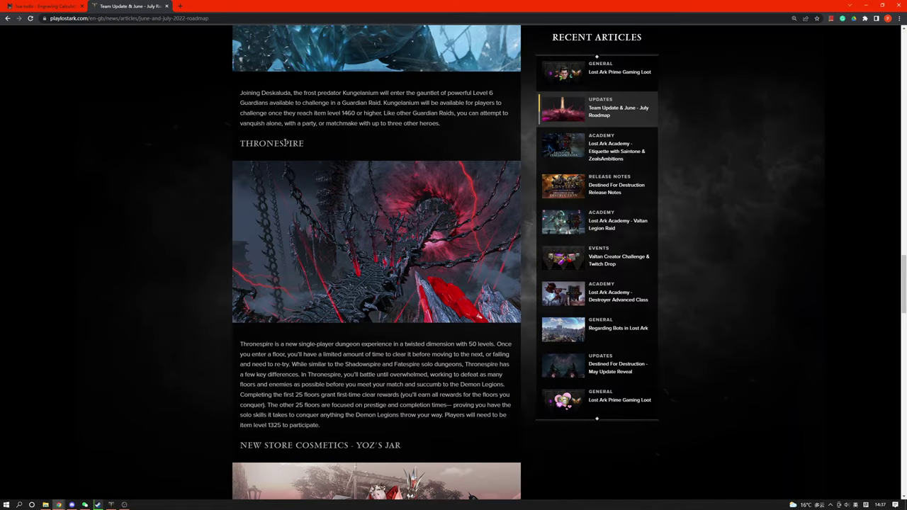
left_click_drag(304, 143, 227, 146)
left_click(301, 143)
left_click_drag(304, 143, 239, 144)
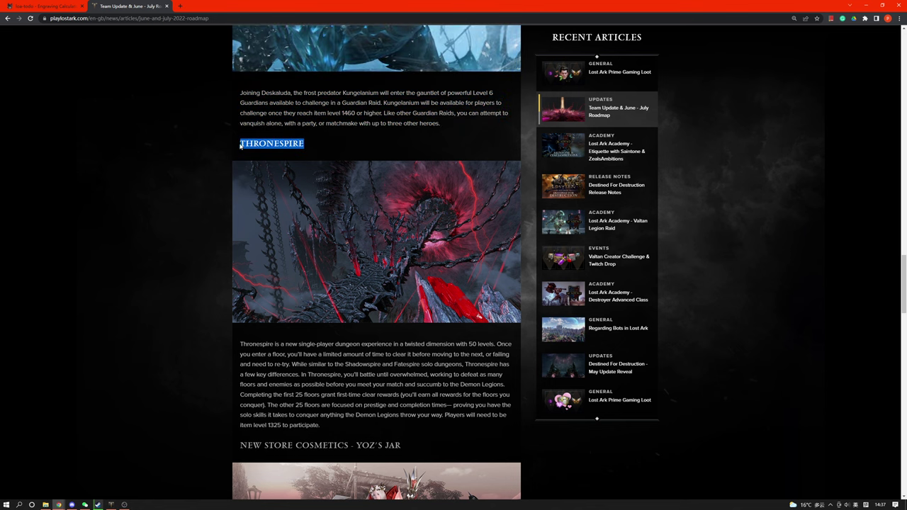
left_click(343, 149)
scroll(440, 349, "down", 1)
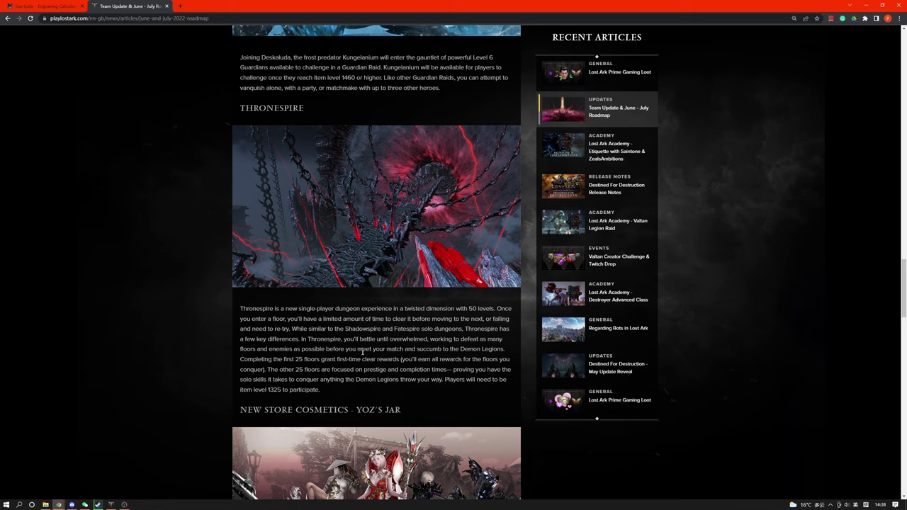
- Review the floor rewards and item level requirement described for Thronespire in the roadmap article
scroll(358, 349, "down", 2)
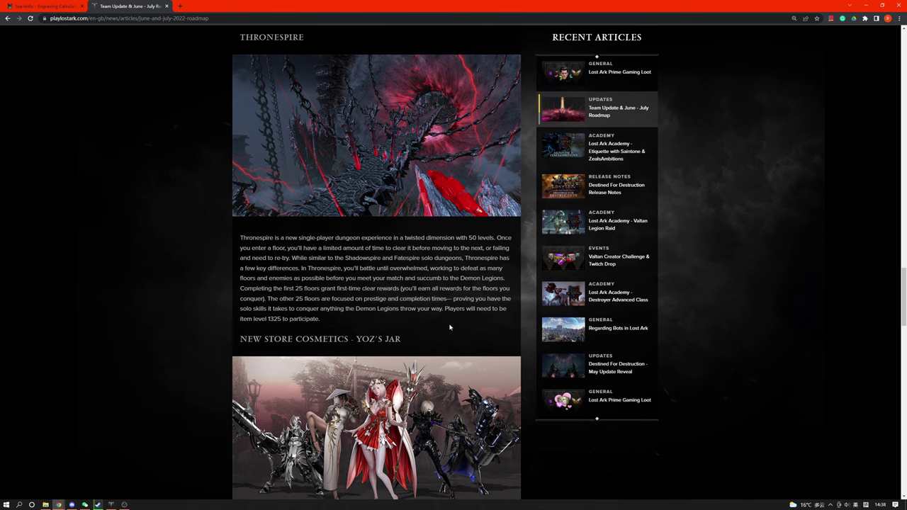
scroll(450, 328, "up", 1)
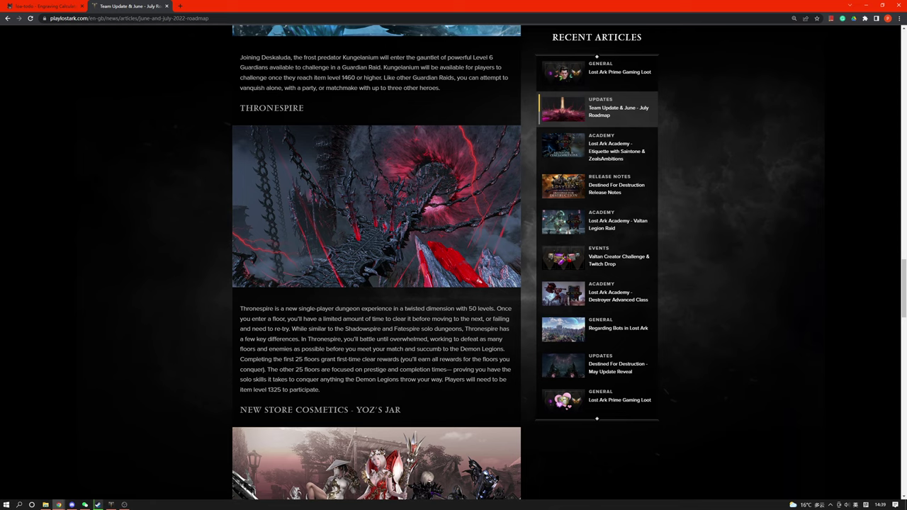
- Switch to Lost Ark and look at the character's inventory, closing it again after the check
key("alt+Tab")
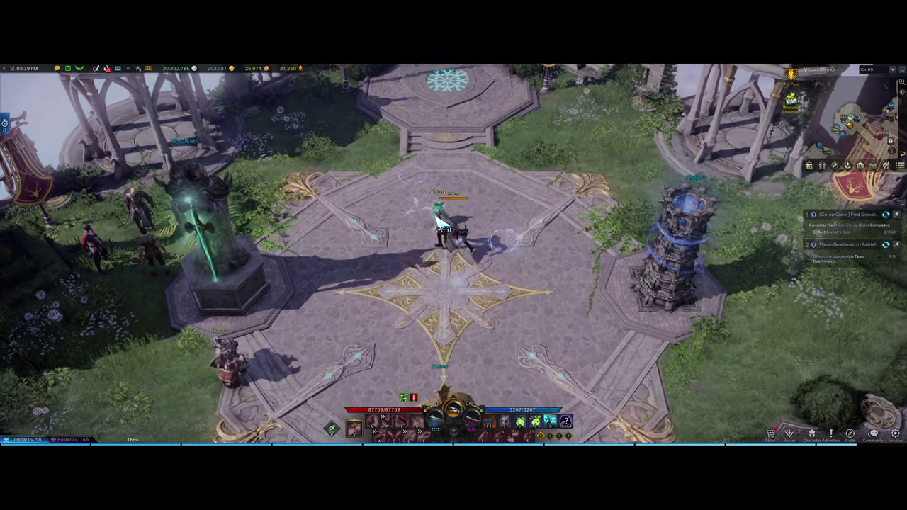
scroll(454, 262, "up", 2)
key("i")
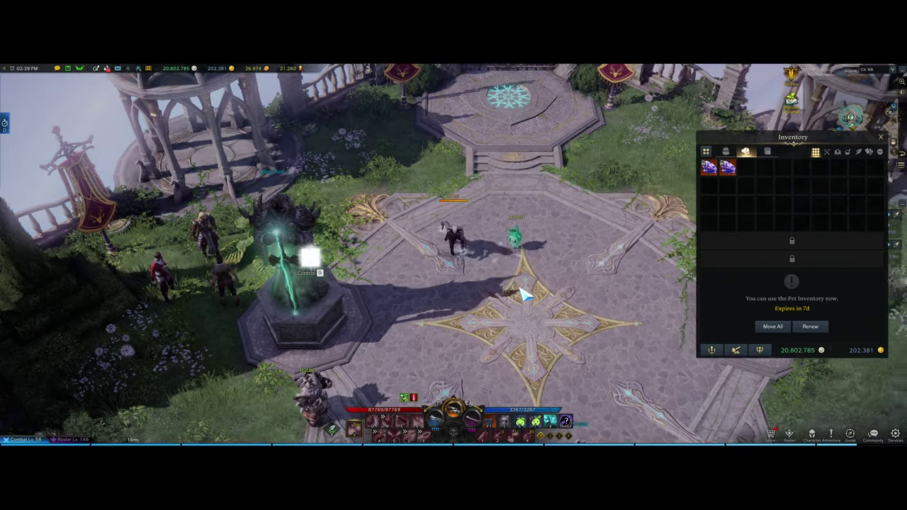
left_click(522, 290)
key("i")
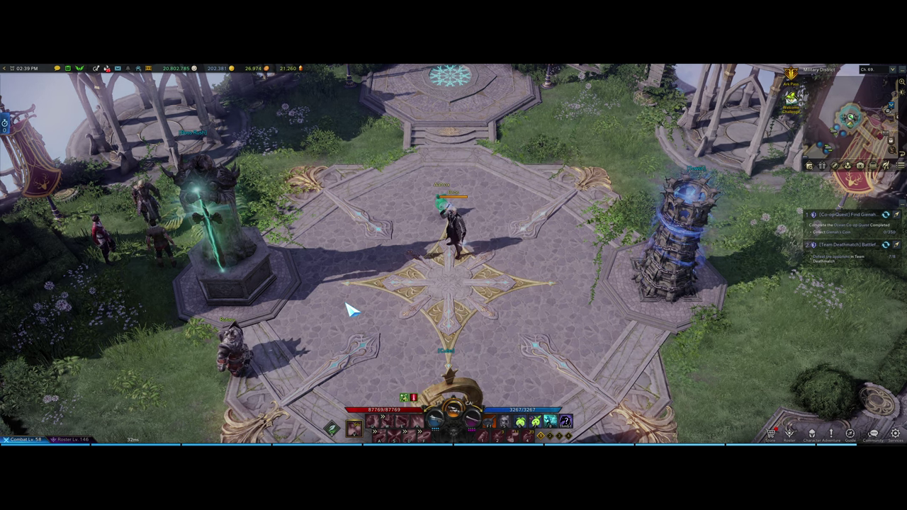
- Switch to the browser and open preset 2 in the loa-todo engraving calculator
key("alt+Tab")
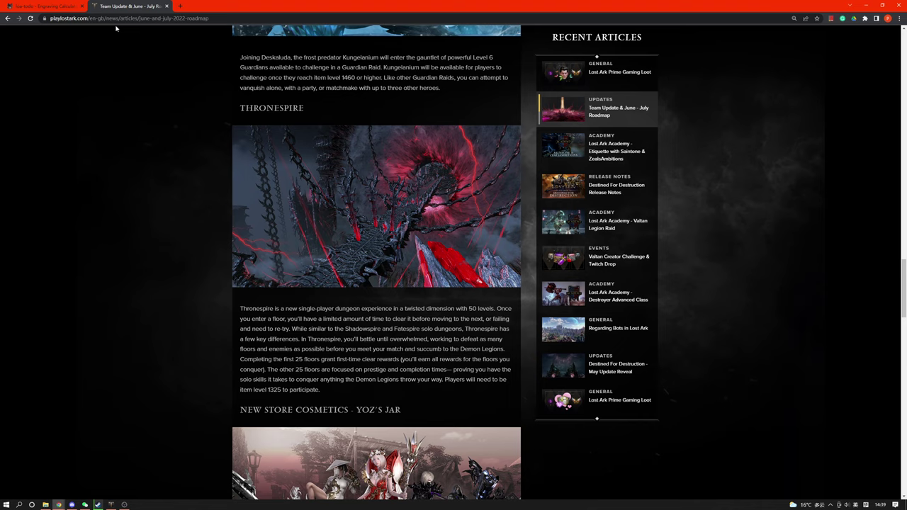
left_click(34, 8)
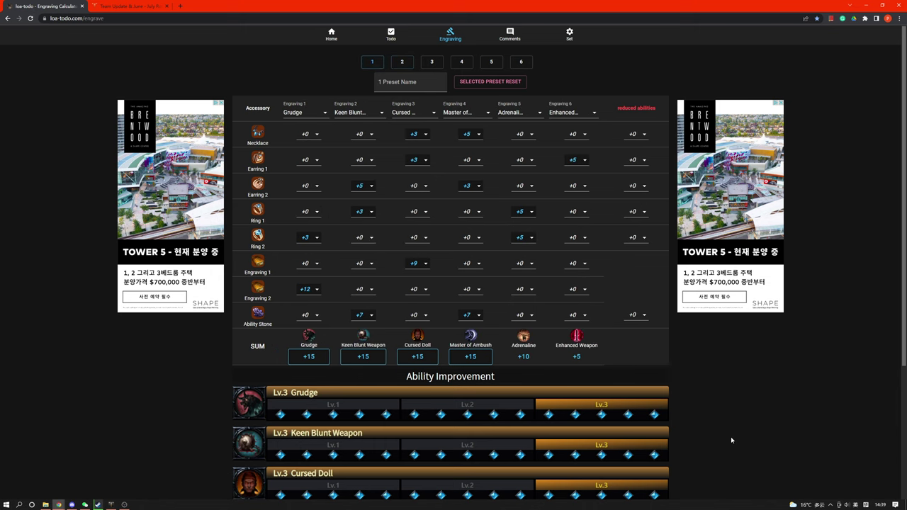
left_click(402, 62)
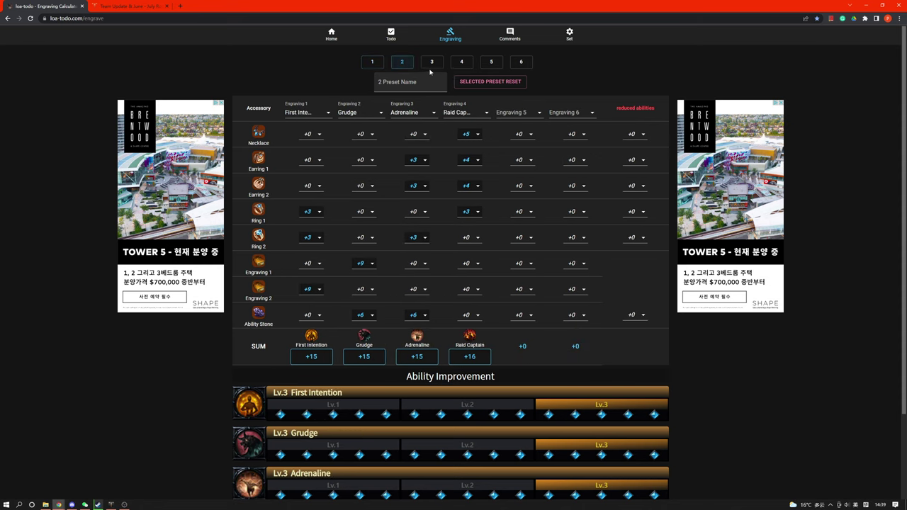